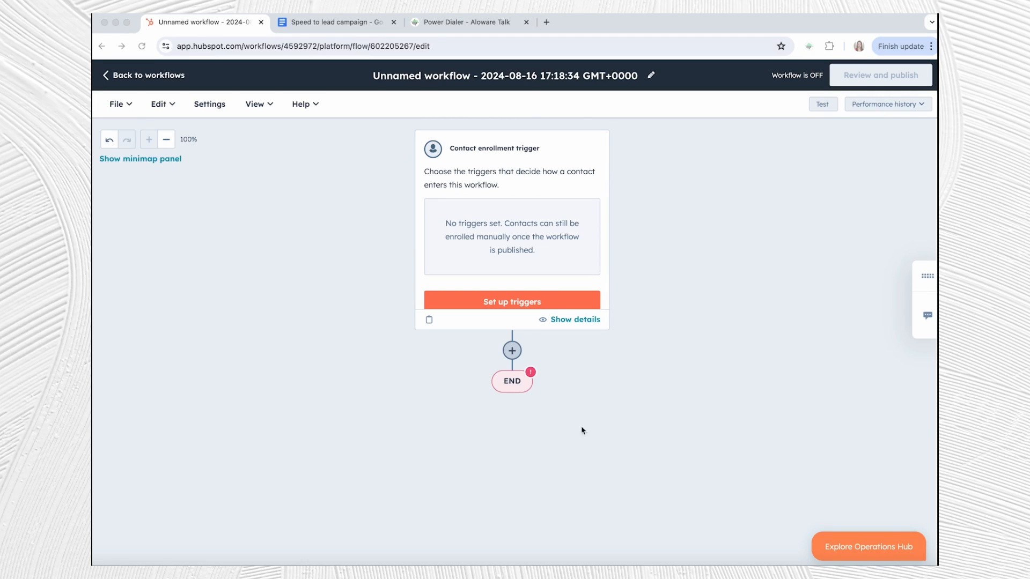
Set up a filter-criteria enrollment trigger requiring the contact property Original Source to be any of Paid social
left_click(498, 303)
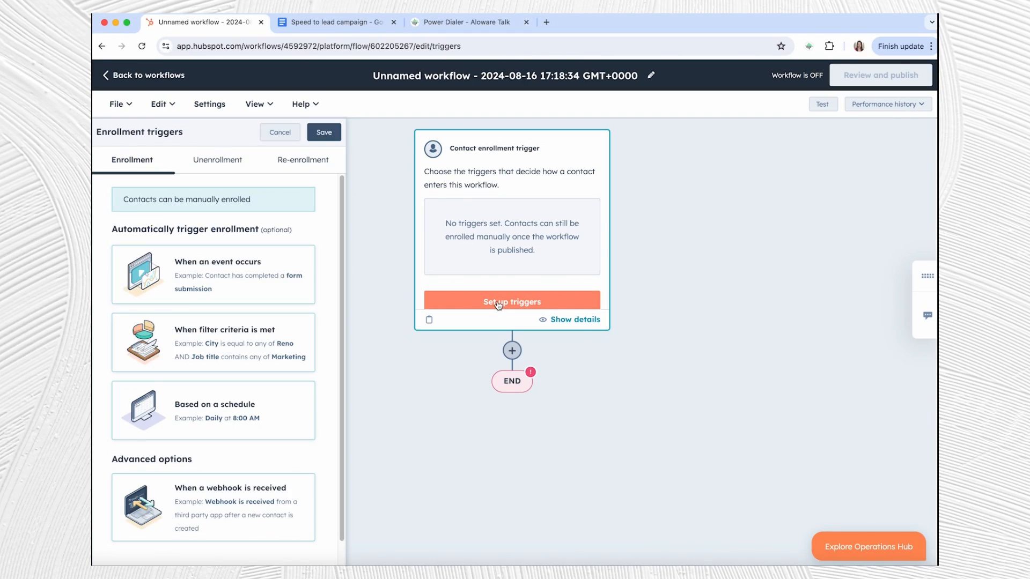
left_click(246, 329)
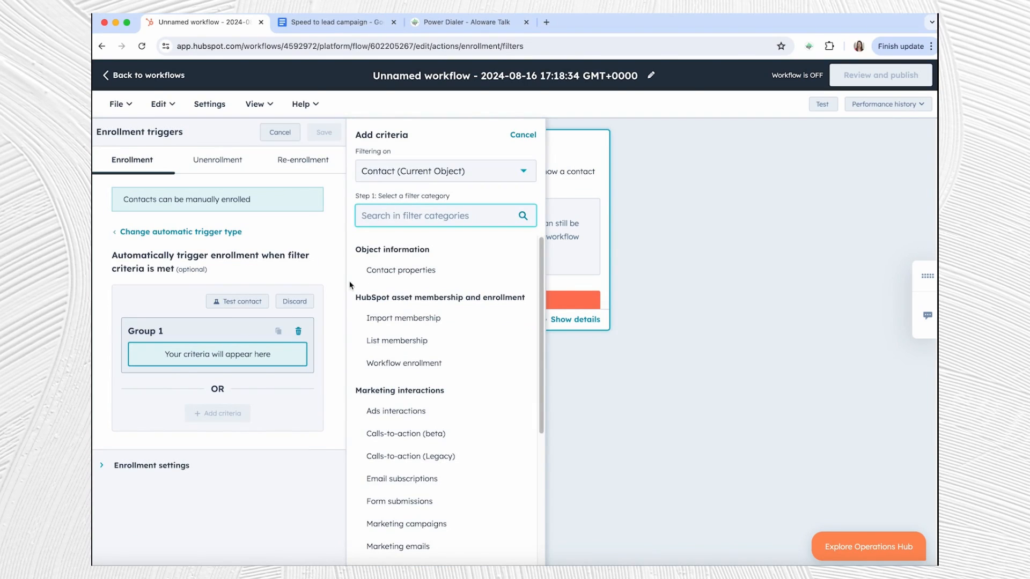
left_click(403, 270)
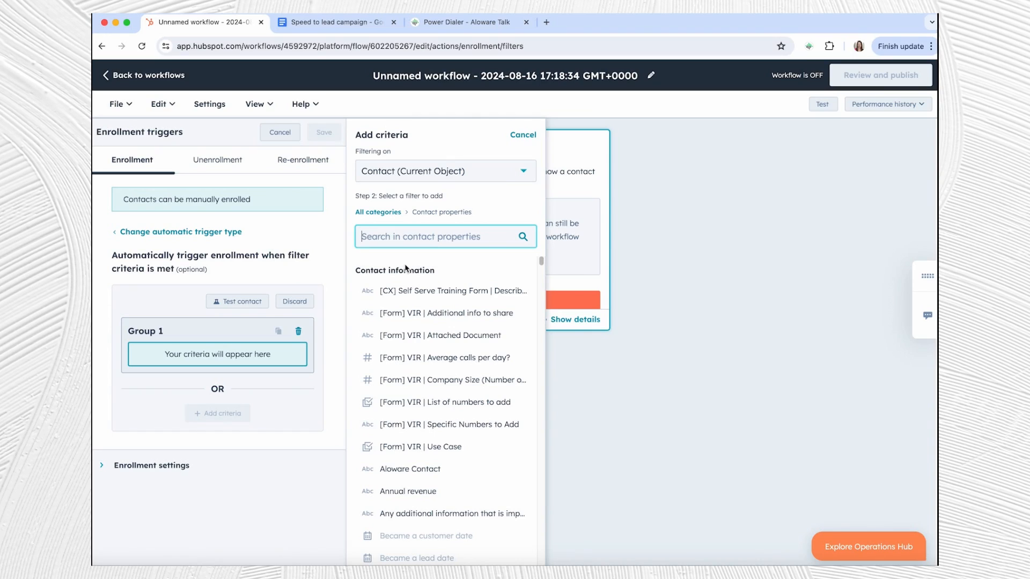
type("original")
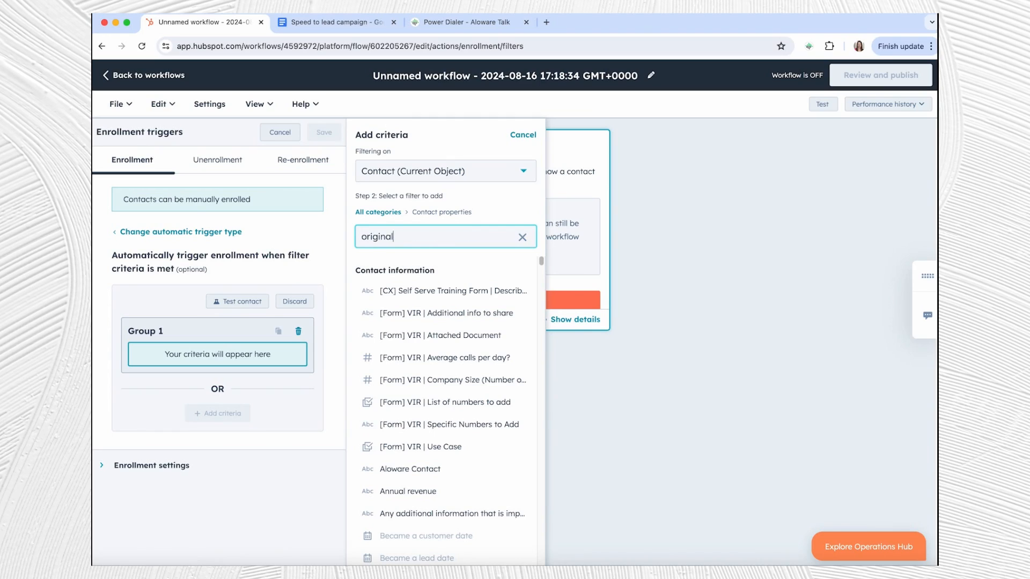
left_click(428, 295)
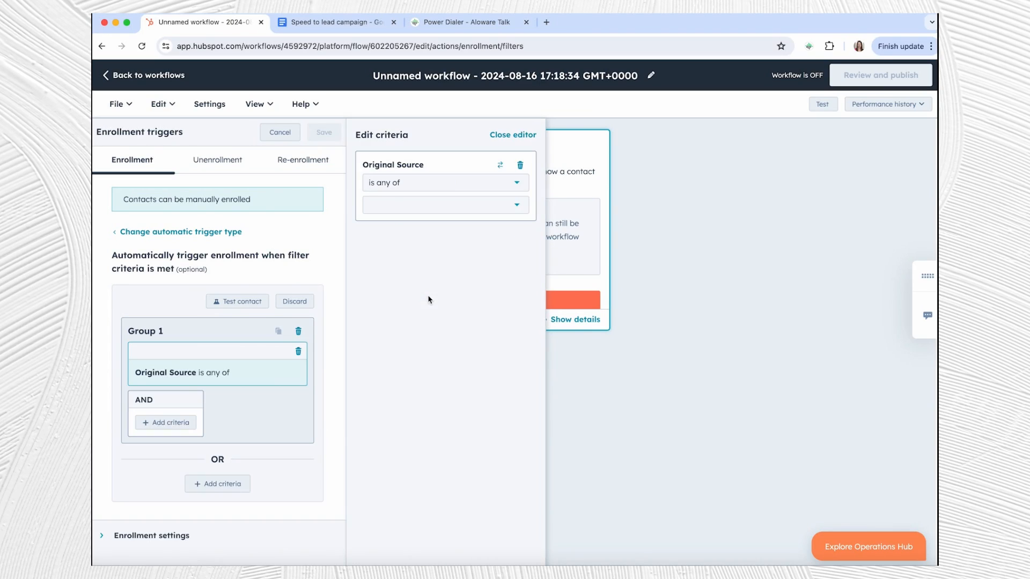
left_click(403, 206)
scroll(424, 301, "down", 3)
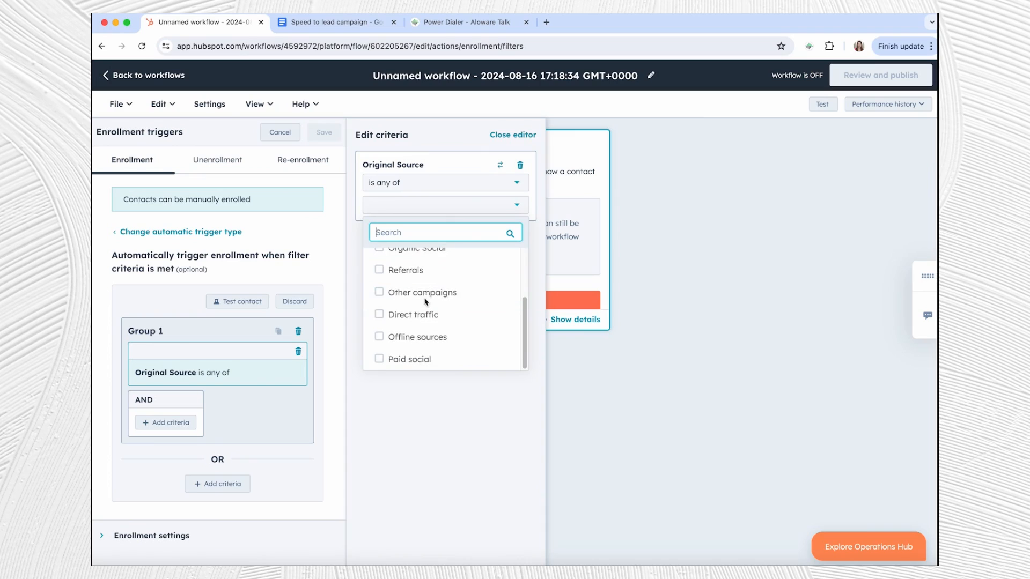
left_click(440, 358)
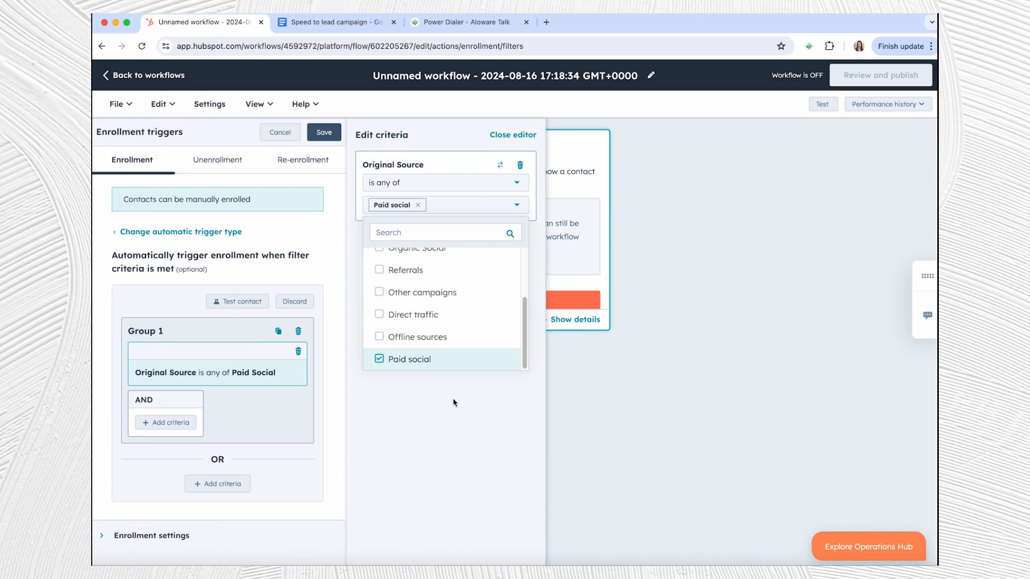
Add an AND criterion to Group 1 requiring Create date equal to 08/01/2024, and save the enrollment triggers
left_click(182, 422)
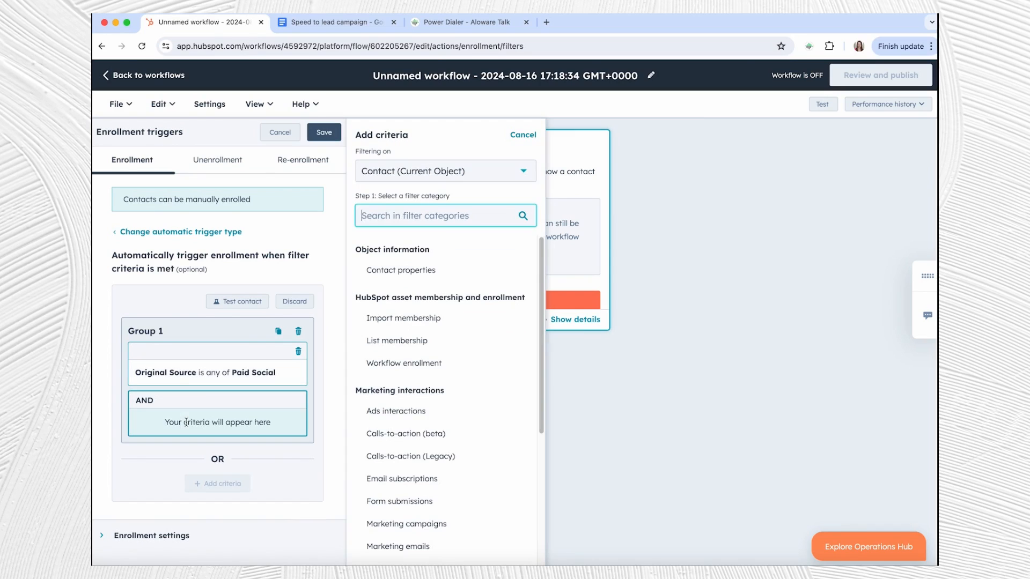
left_click(370, 278)
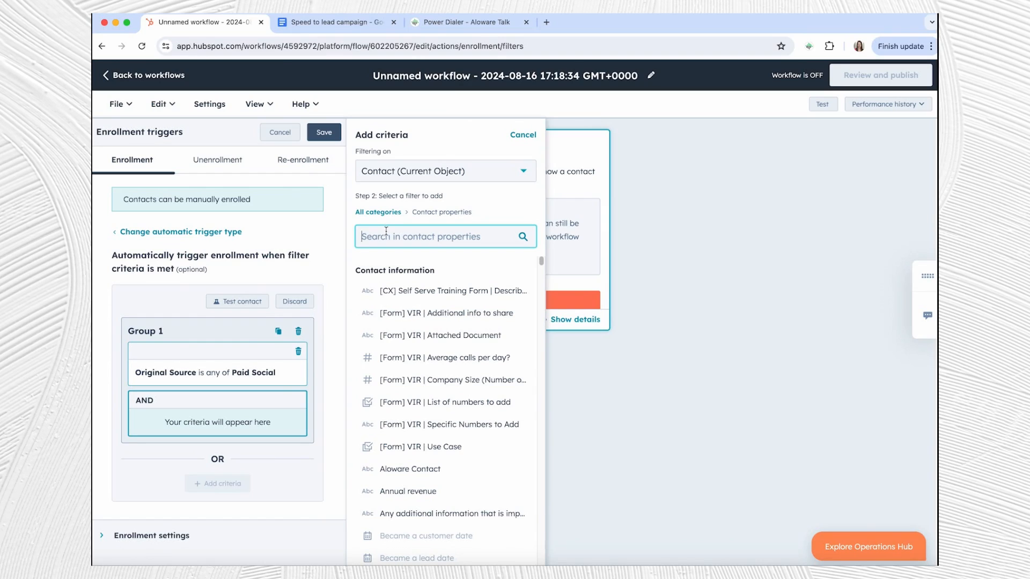
type("date")
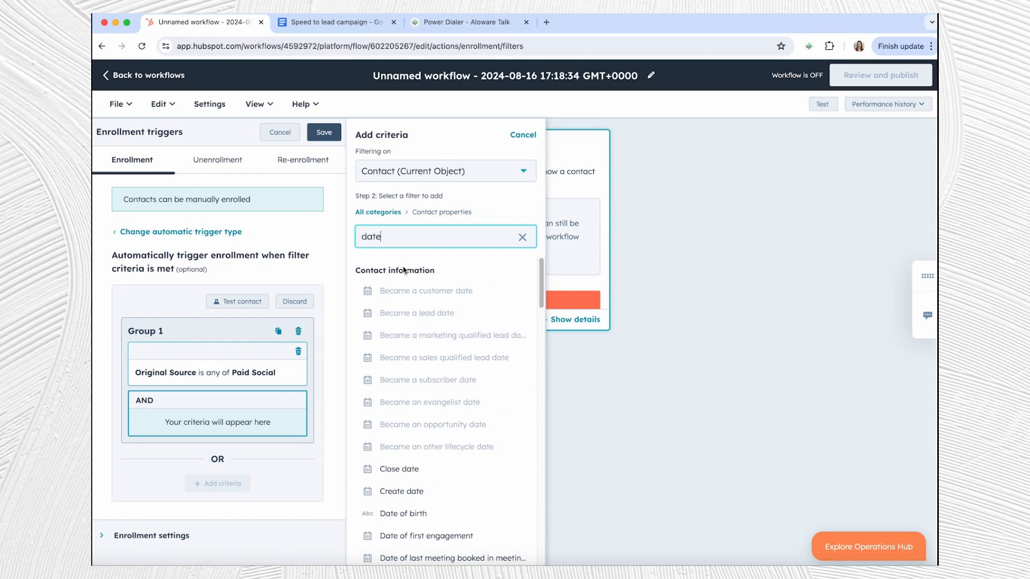
left_click(403, 488)
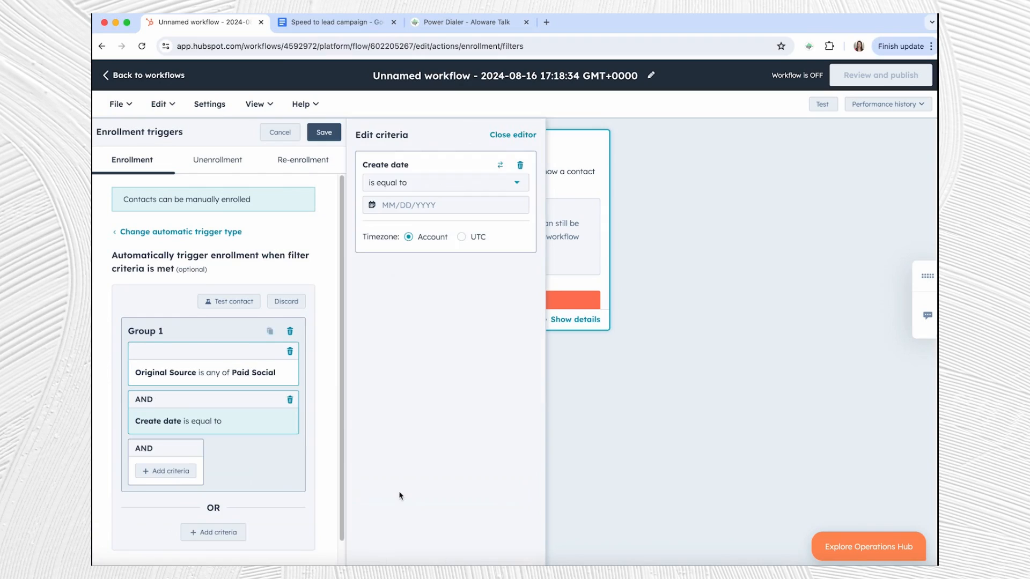
left_click(414, 205)
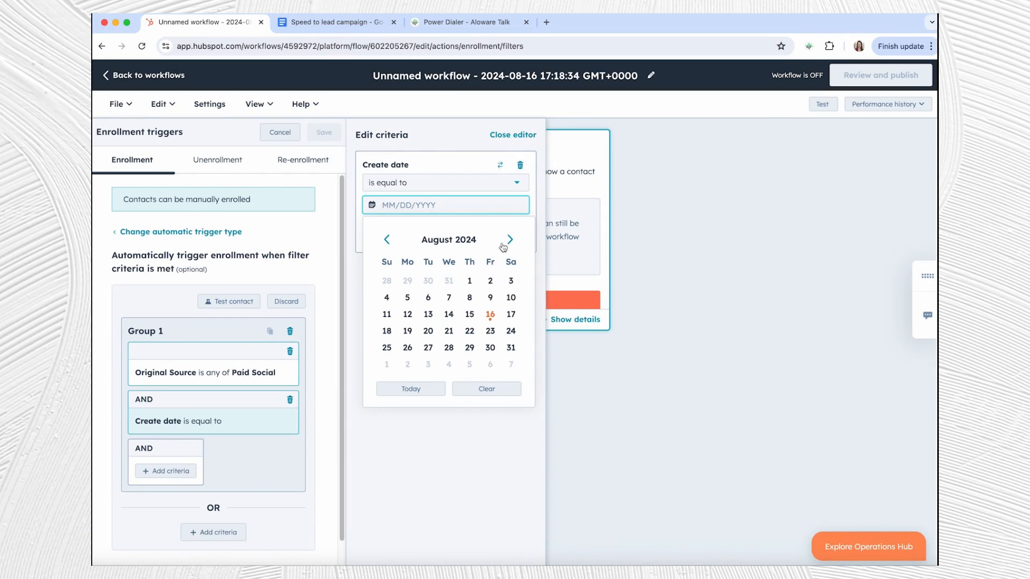
left_click(471, 281)
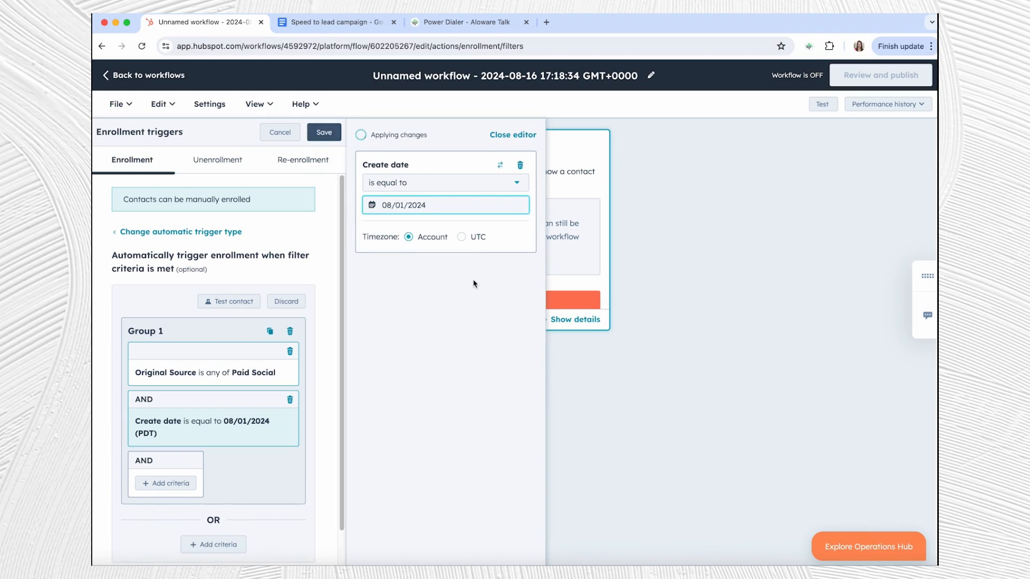
left_click(324, 136)
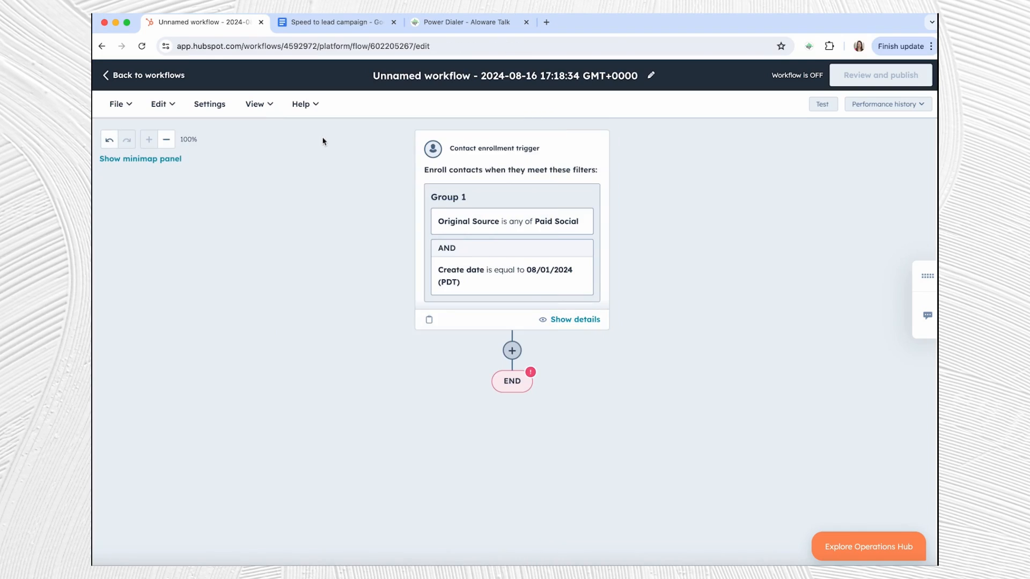
Add the Aloware Cloud Contact Center action "Send a text (SMS/MMS)" directly below the enrollment trigger
left_click(511, 351)
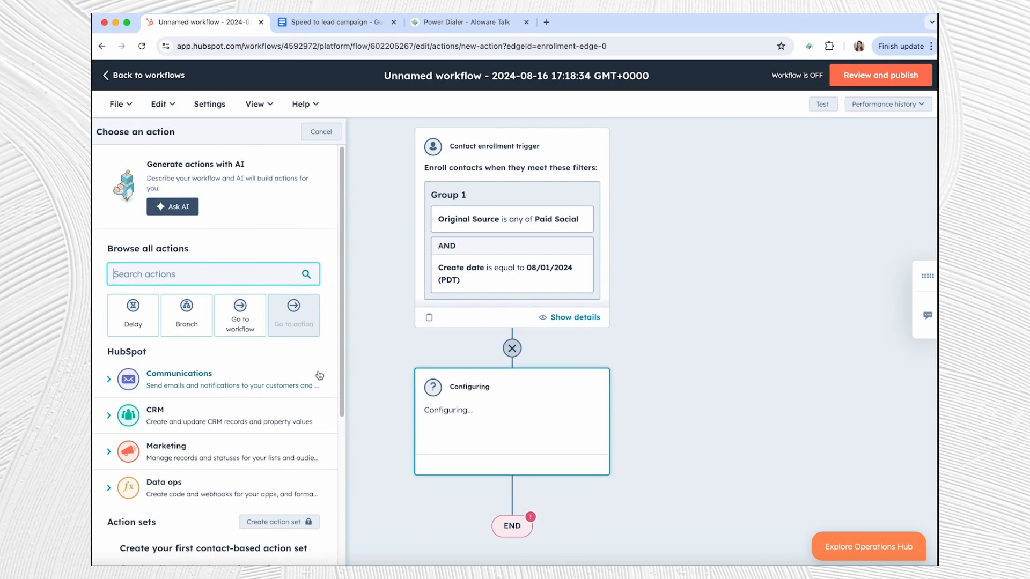
scroll(320, 375, "down", 3)
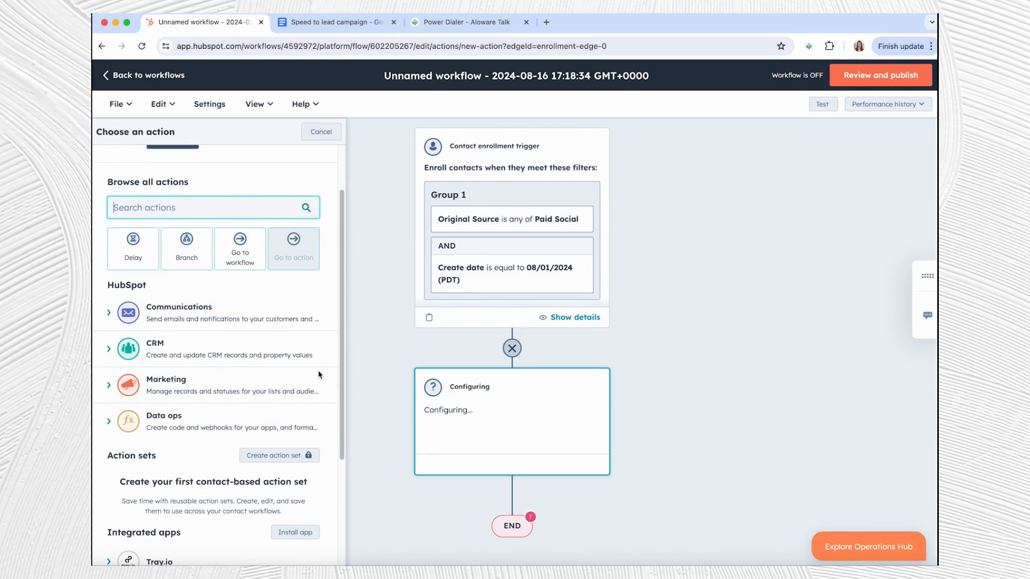
scroll(320, 375, "down", 6)
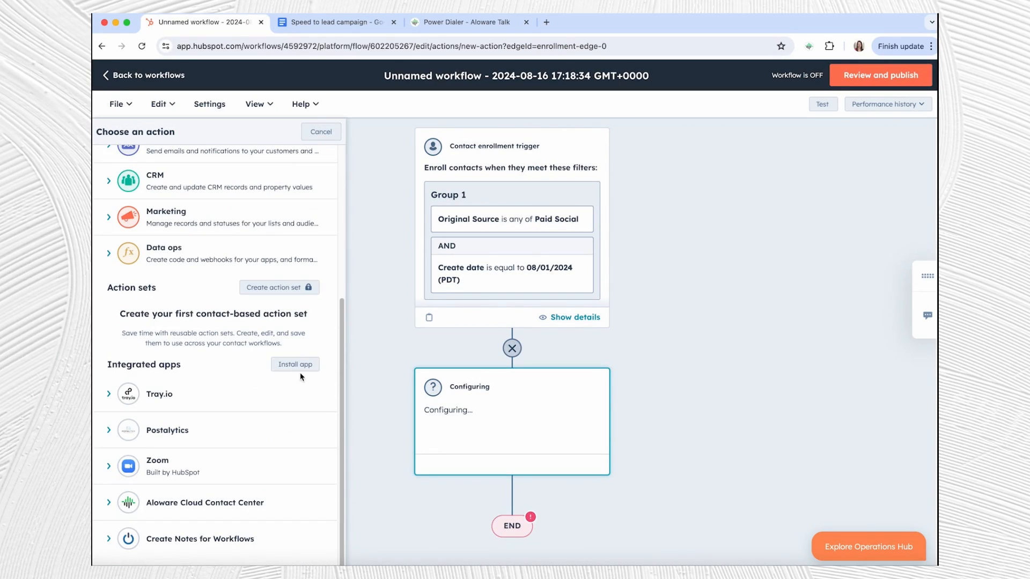
left_click(215, 503)
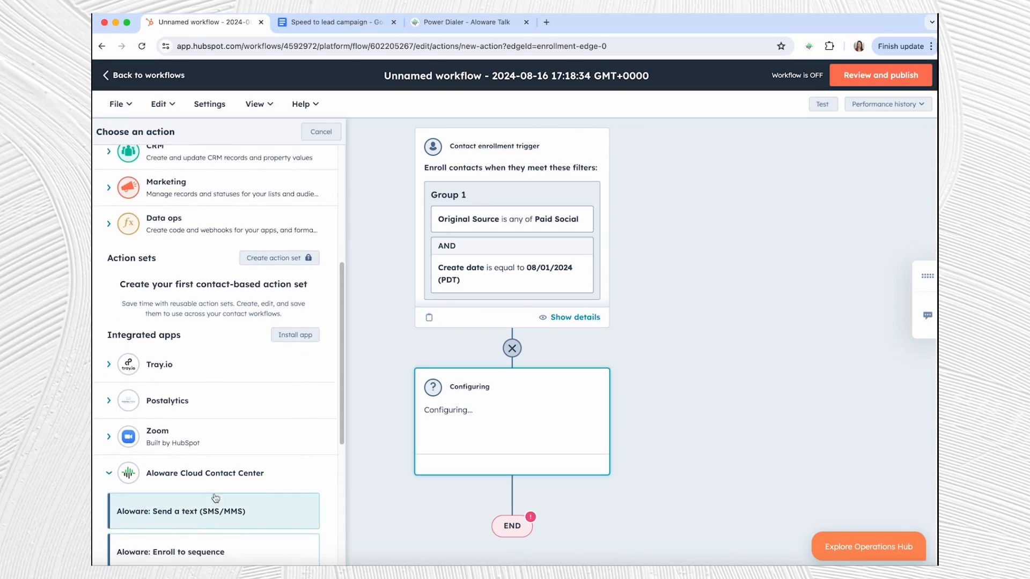
left_click(210, 491)
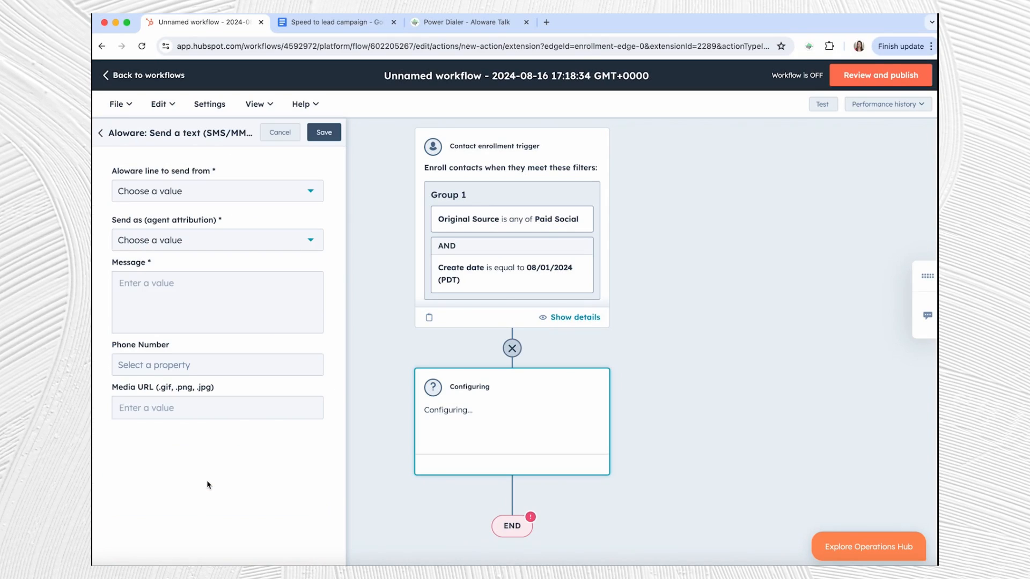
Set the text action's Aloware sending line to the agent's own named line and attribute the message to that same agent
left_click(187, 201)
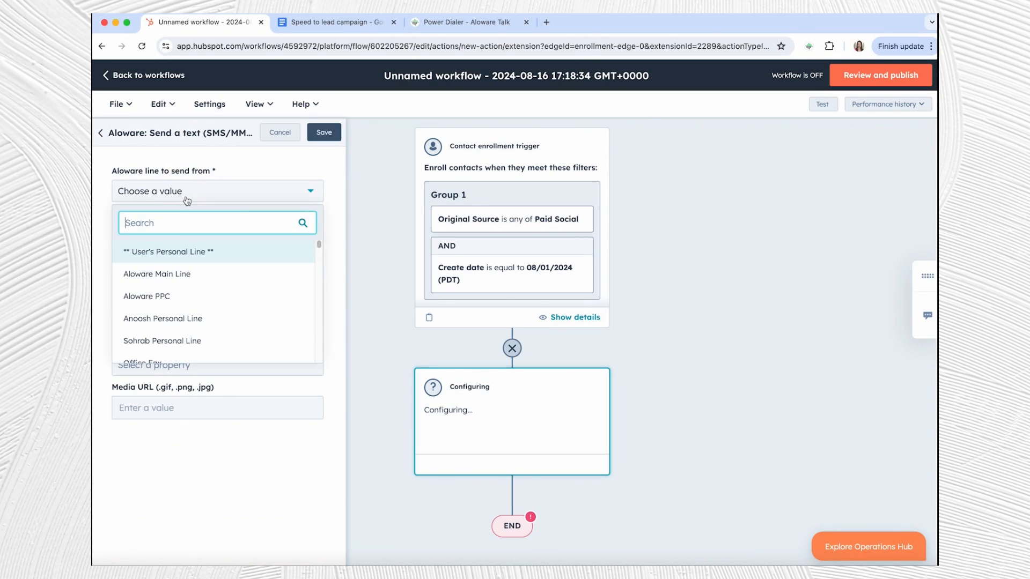
type("jenni")
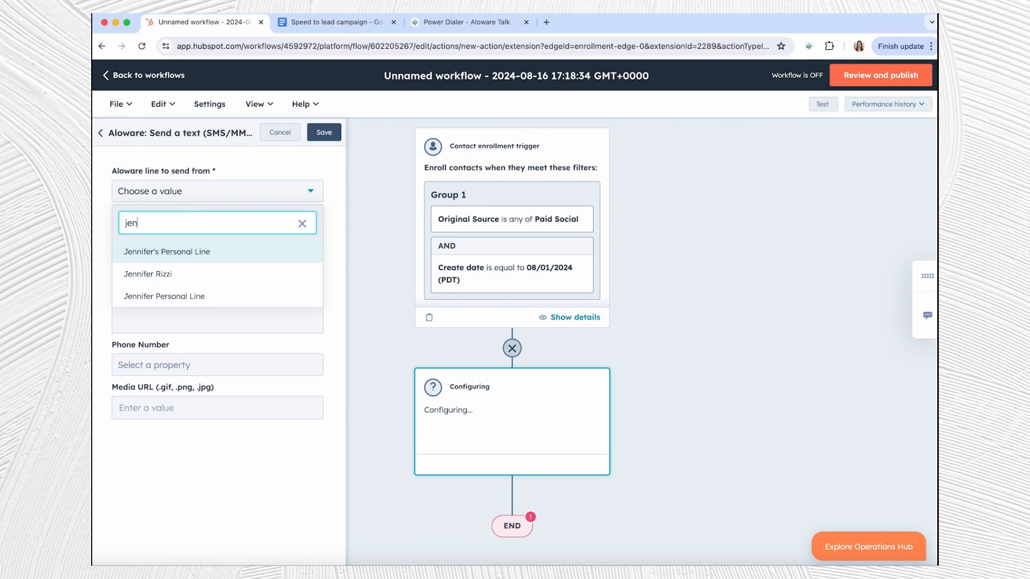
left_click(184, 271)
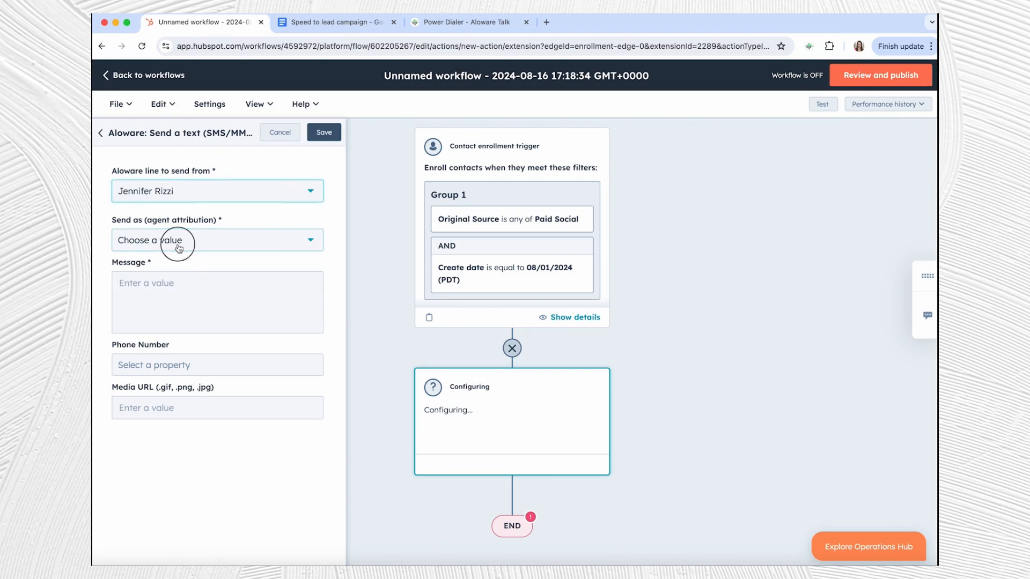
left_click(179, 240)
type("jenn")
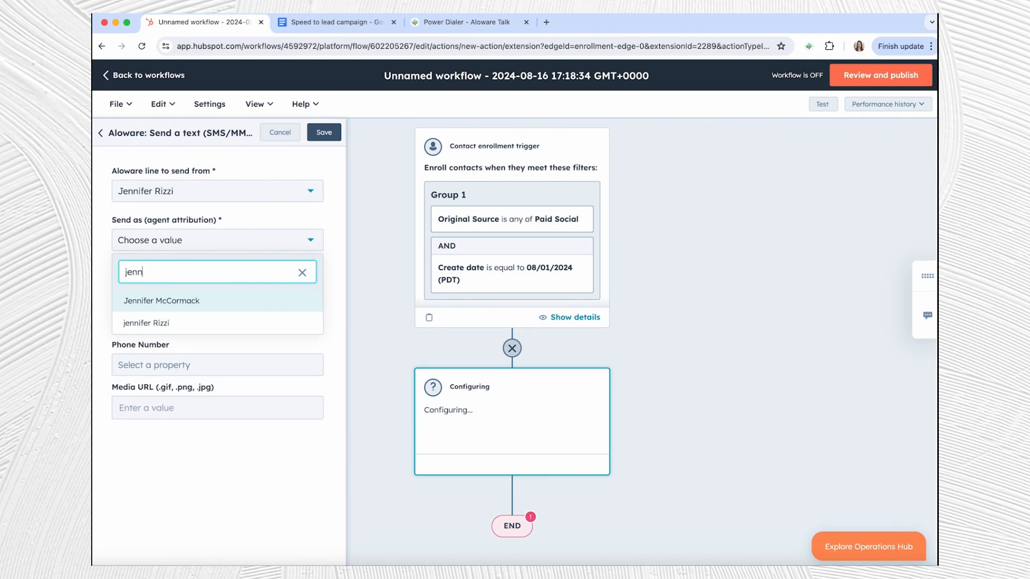
left_click(140, 321)
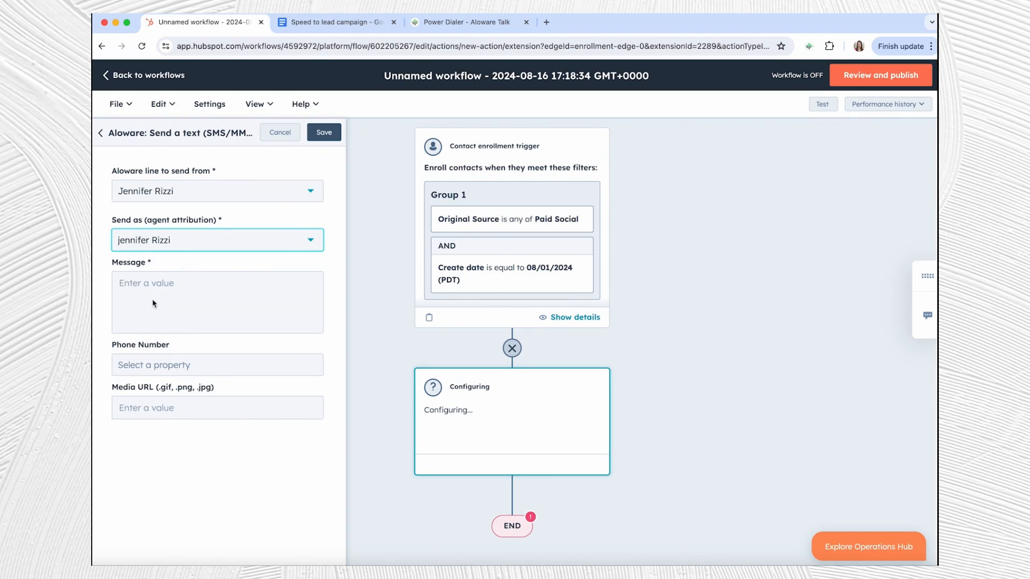
Switch to the "Speed to lead campaign" Google Doc and copy the whole "Thanks for reaching out to Aloware!" message
left_click(320, 23)
right_click(405, 202)
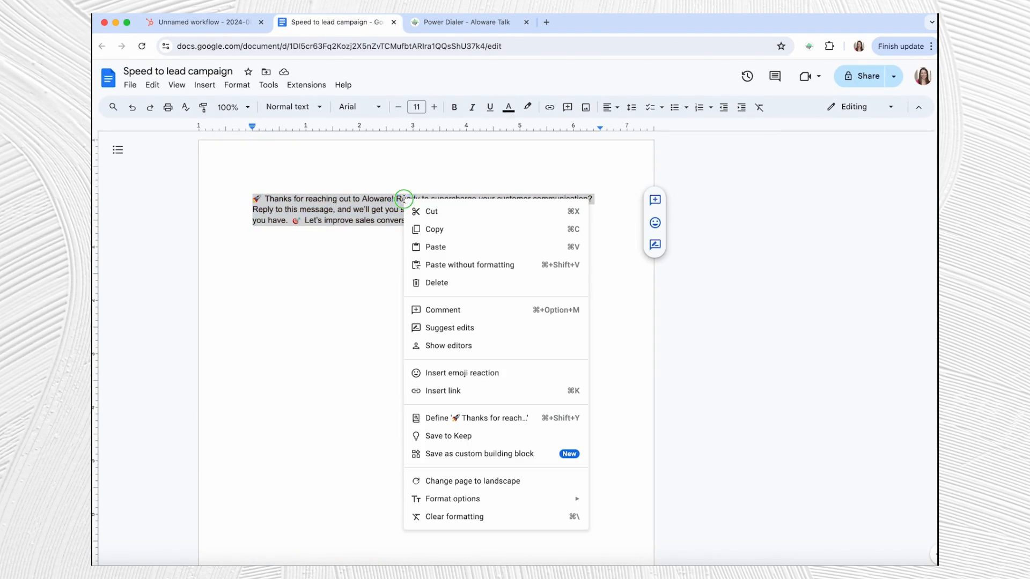
left_click(444, 231)
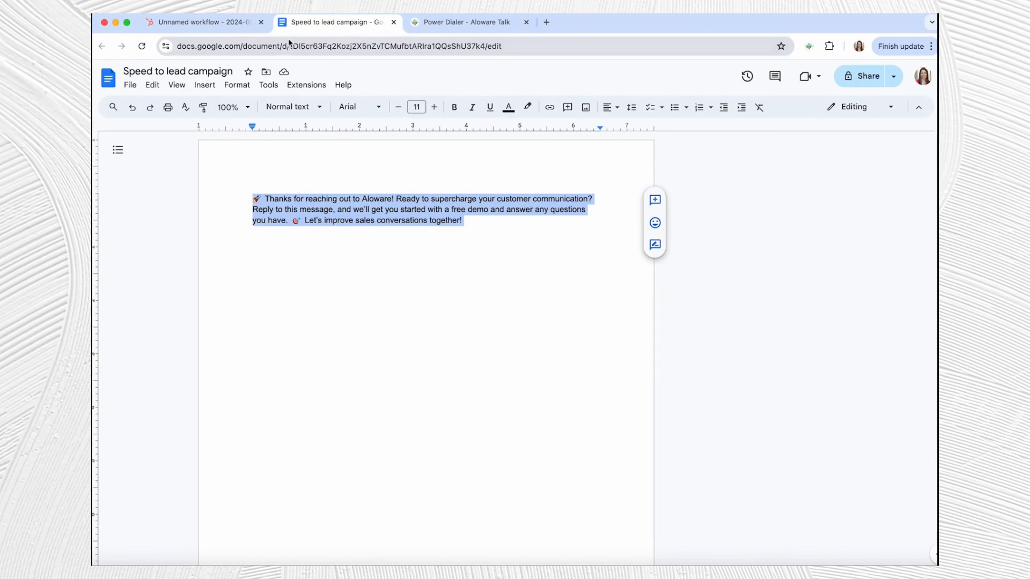
Return to the HubSpot workflow, paste the copied text as the text action's message, and save the action
left_click(231, 26)
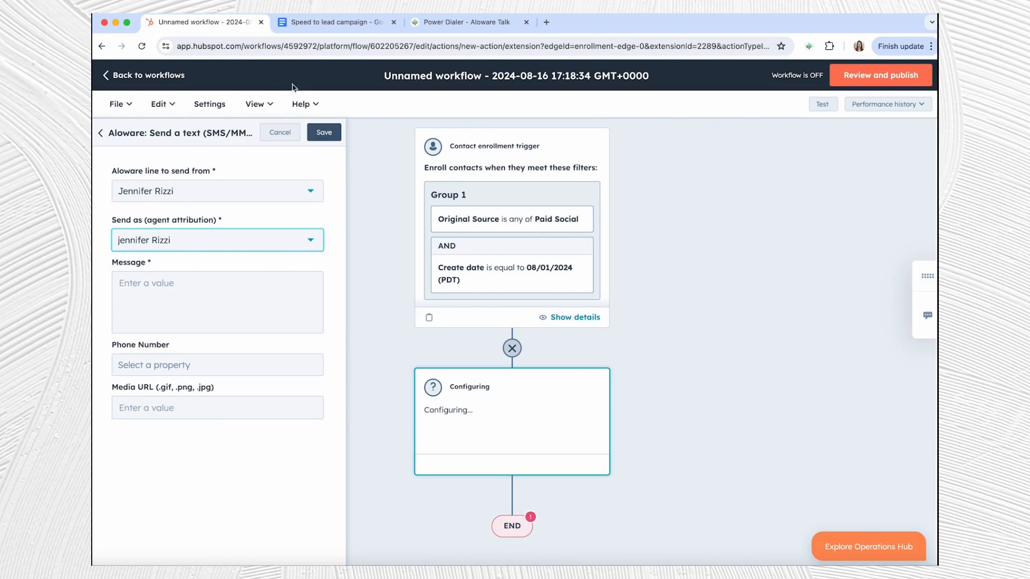
left_click(150, 283)
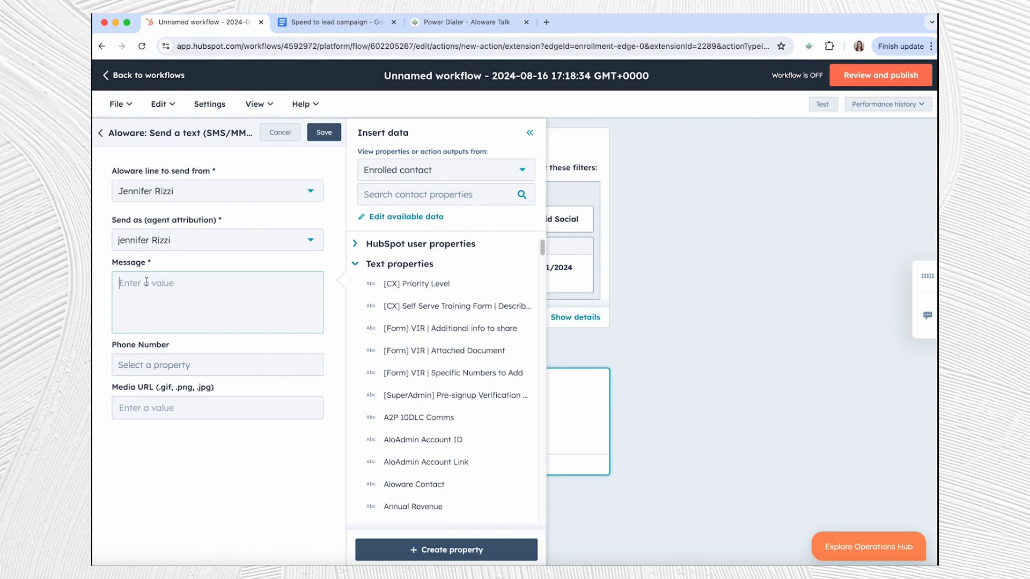
right_click(148, 279)
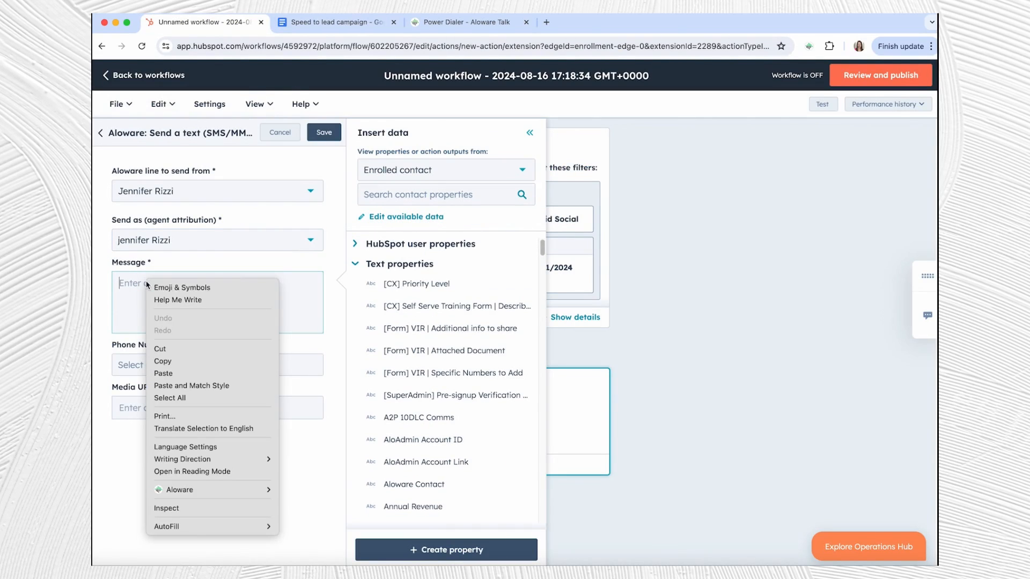
left_click(172, 373)
left_click(324, 133)
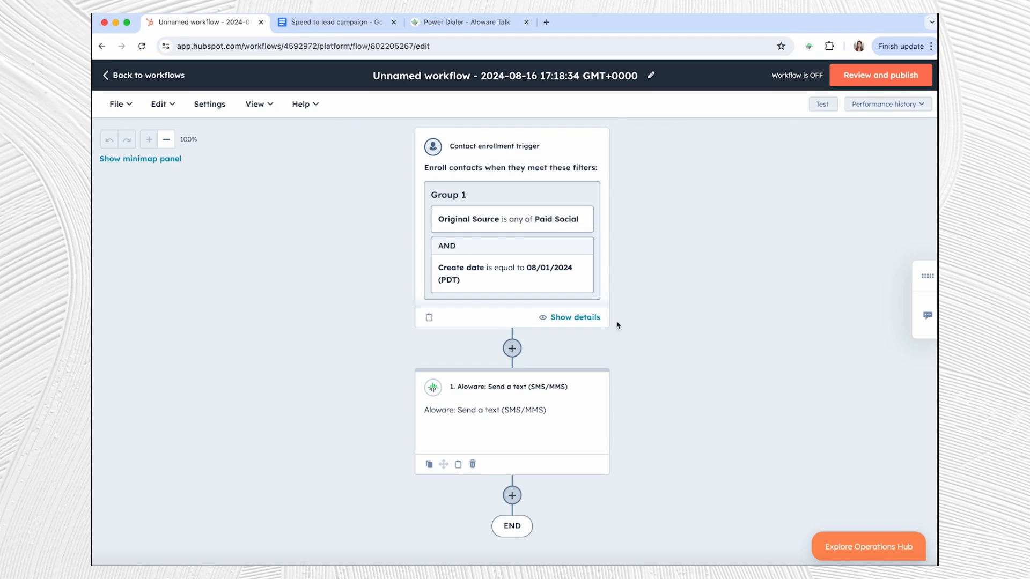
Add the Aloware Cloud Contact Center action "Add to user's PowerDialer" after the send-a-text action
left_click(512, 495)
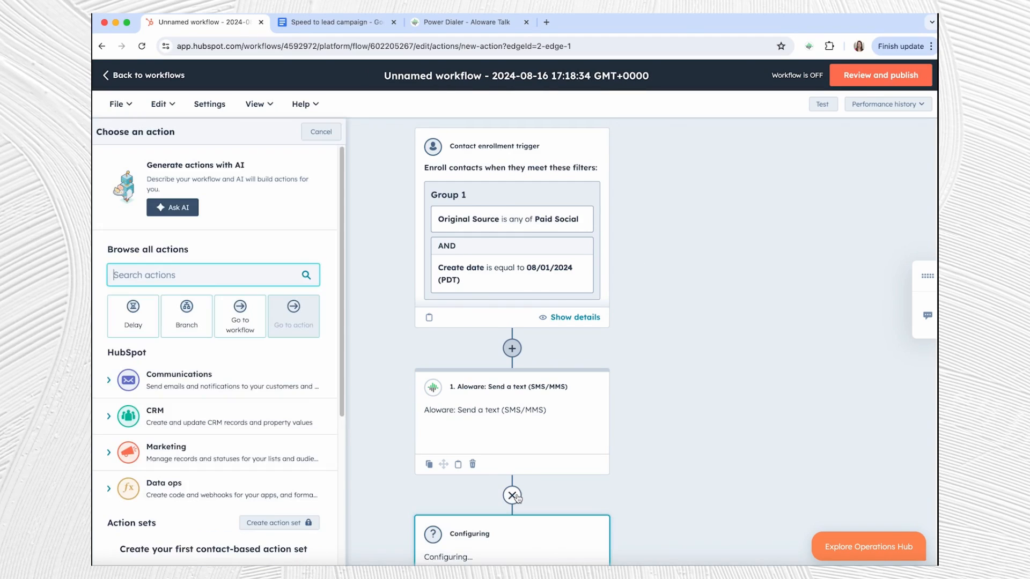
scroll(242, 435, "down", 5)
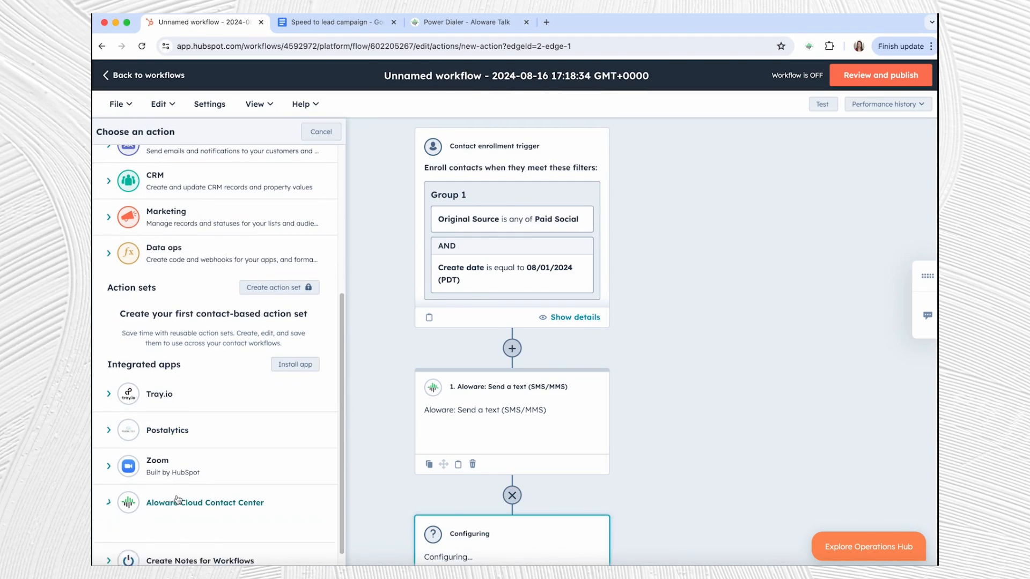
left_click(177, 501)
scroll(209, 467, "down", 6)
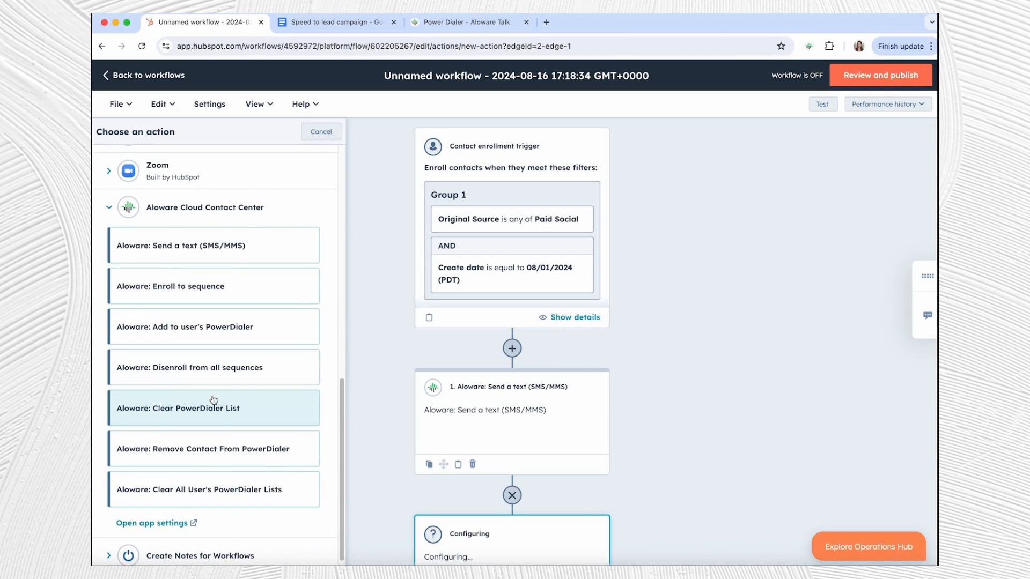
left_click(200, 337)
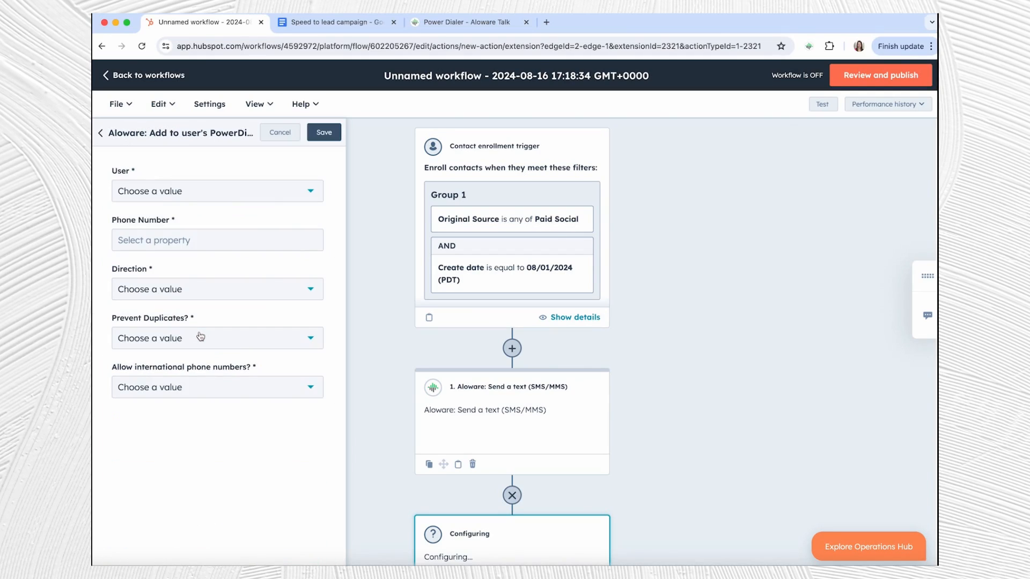
Set the PowerDialer action's user to the agent and use the contact's Phone Number property as its phone number
left_click(185, 200)
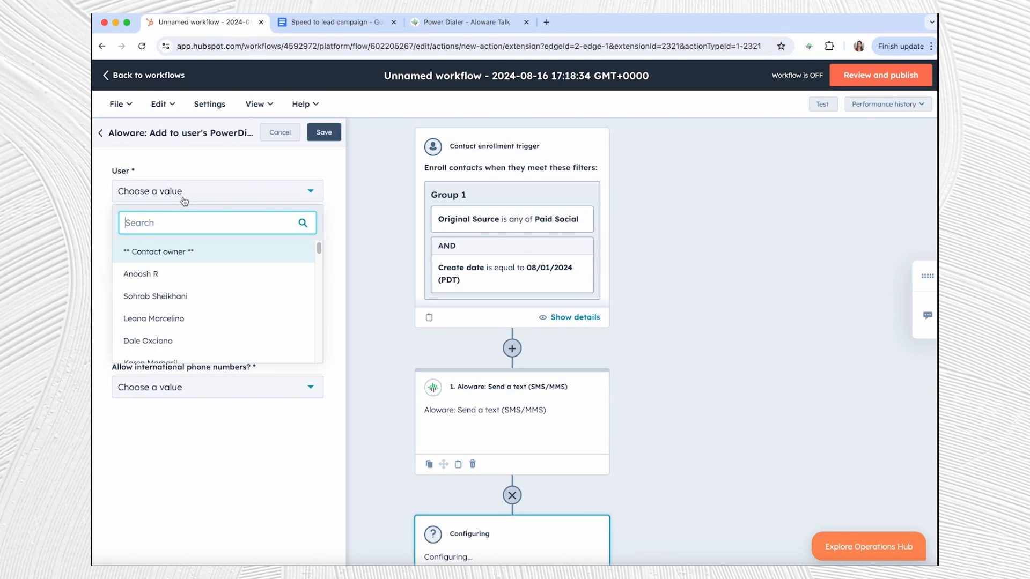
type("Jen")
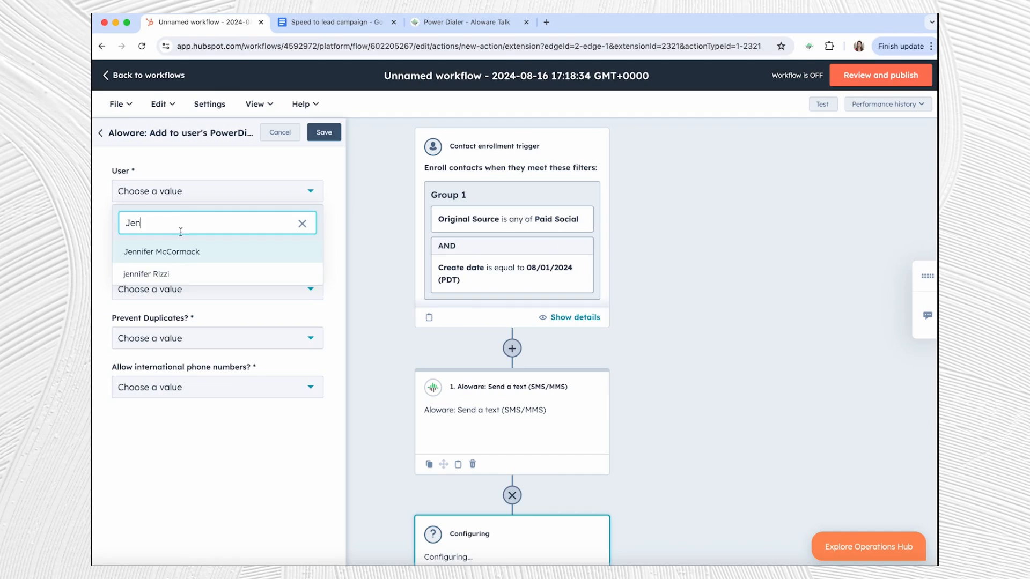
left_click(156, 274)
left_click(170, 238)
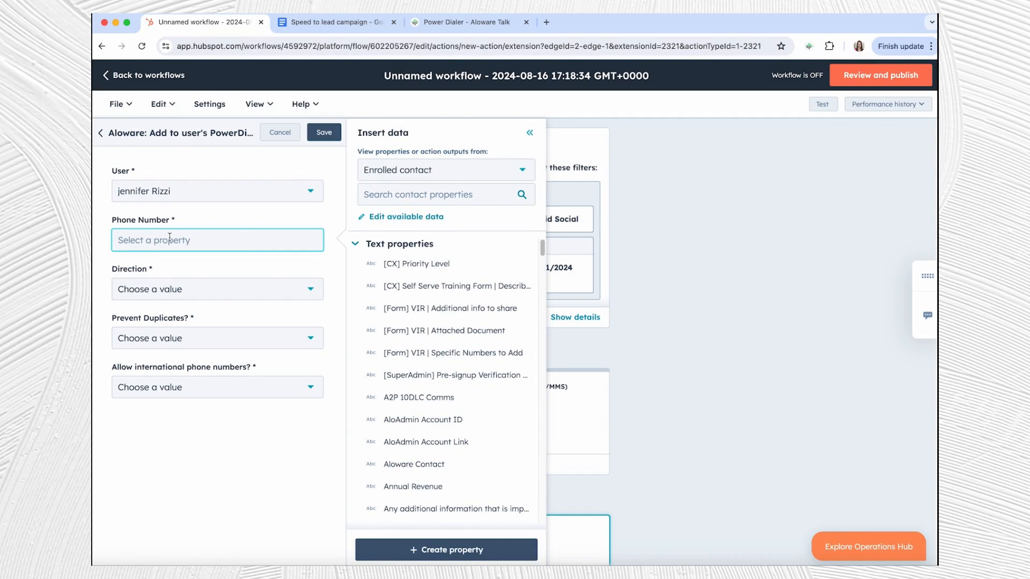
left_click(405, 196)
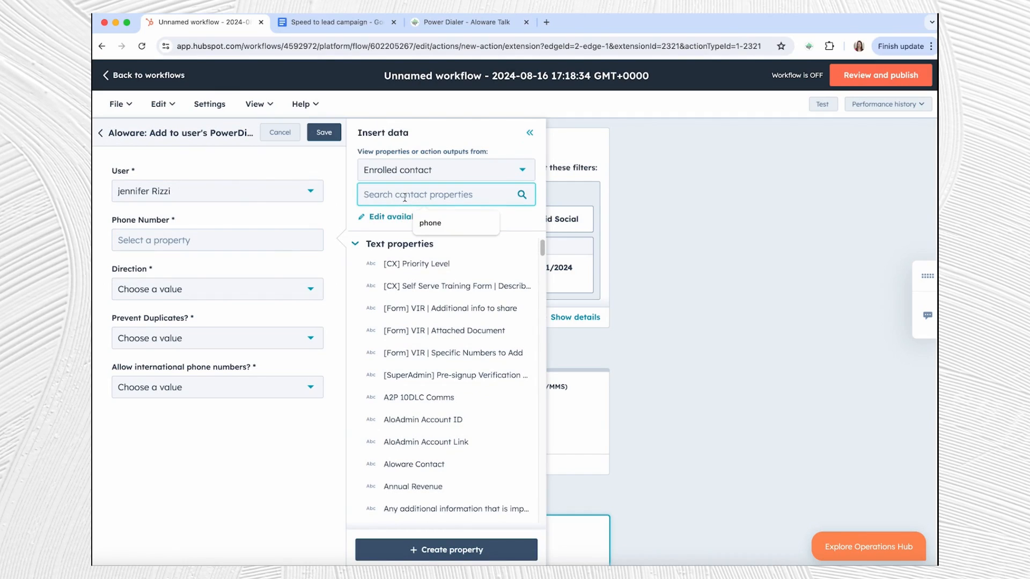
type("phone")
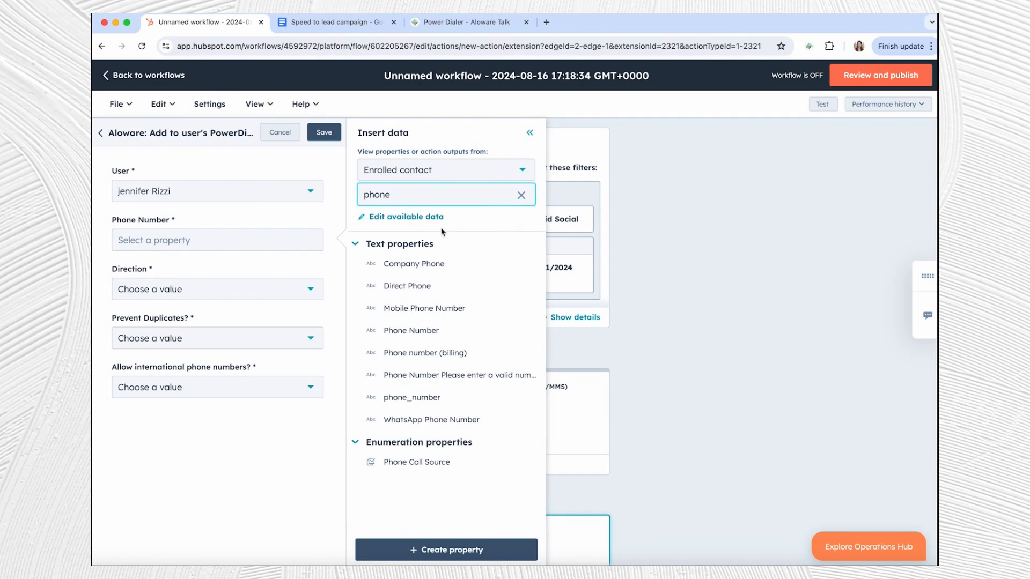
left_click(421, 331)
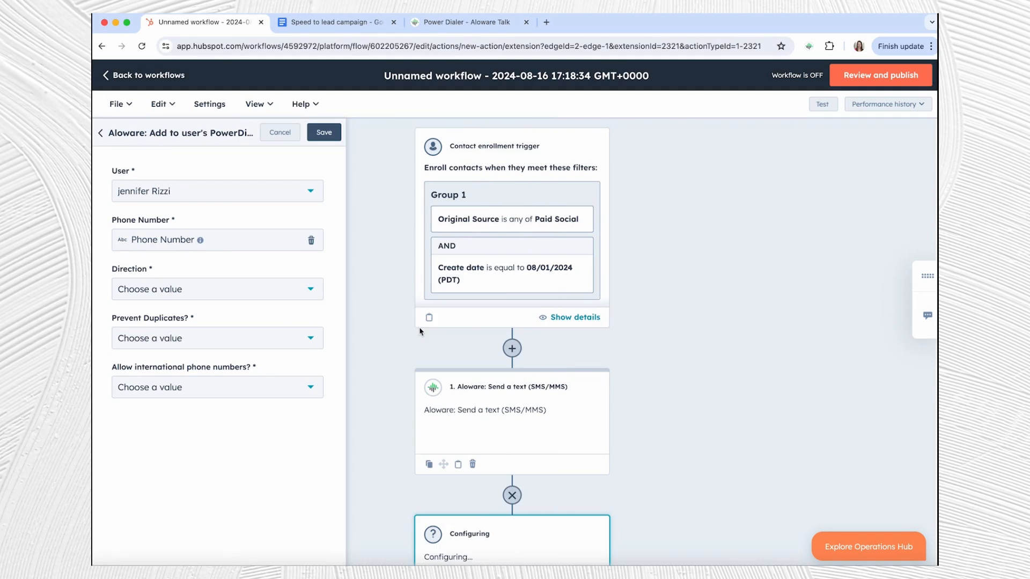
Set the PowerDialer action's direction to Top, prevent duplicates, disallow international phone numbers, and save the action
left_click(234, 293)
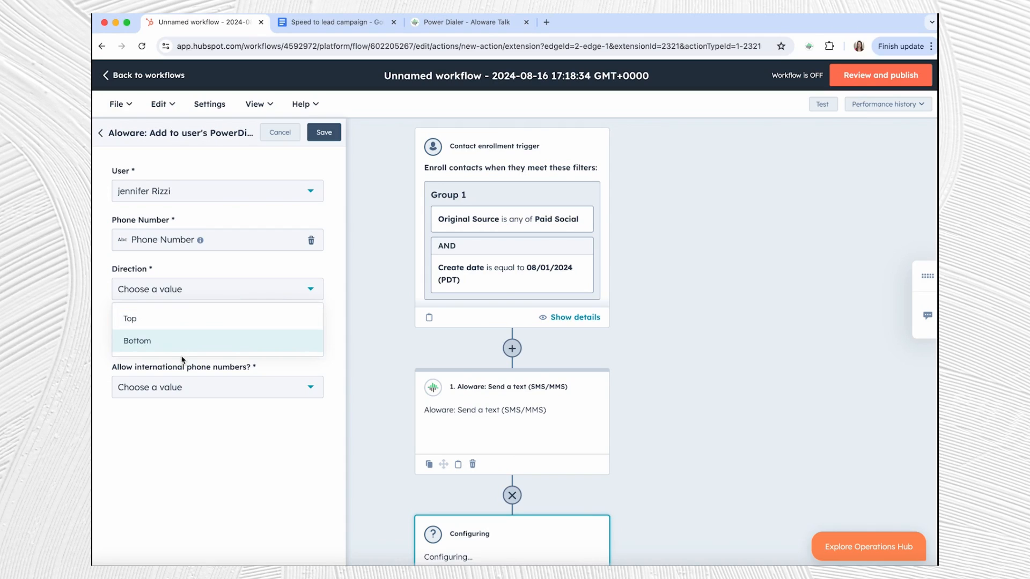
left_click(184, 320)
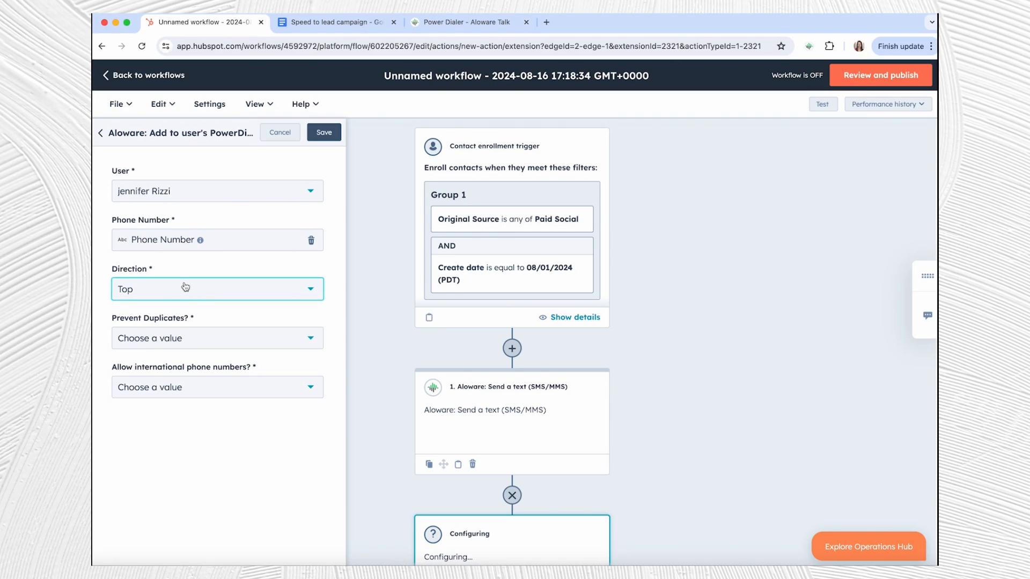
left_click(163, 346)
left_click(152, 367)
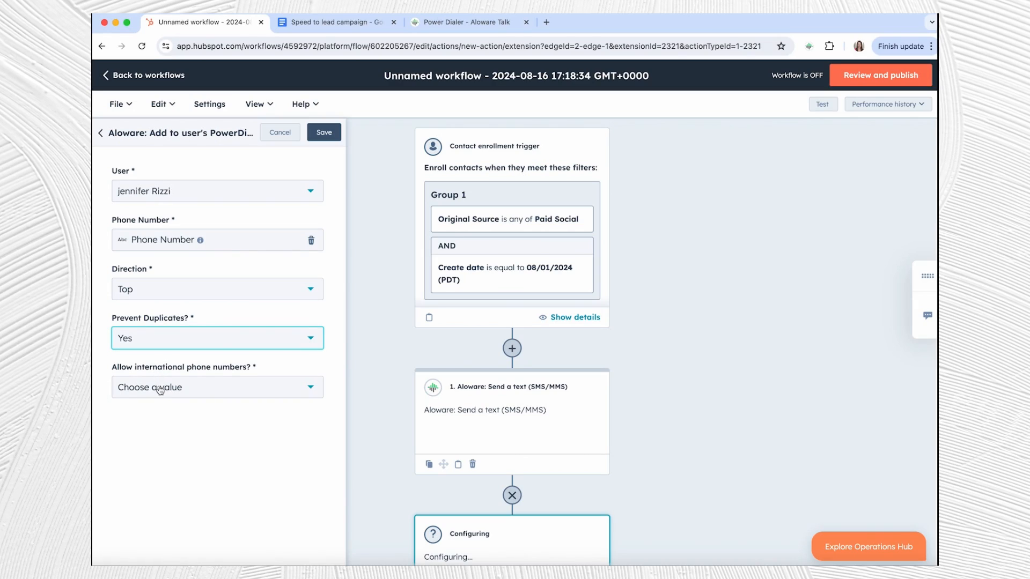
left_click(159, 390)
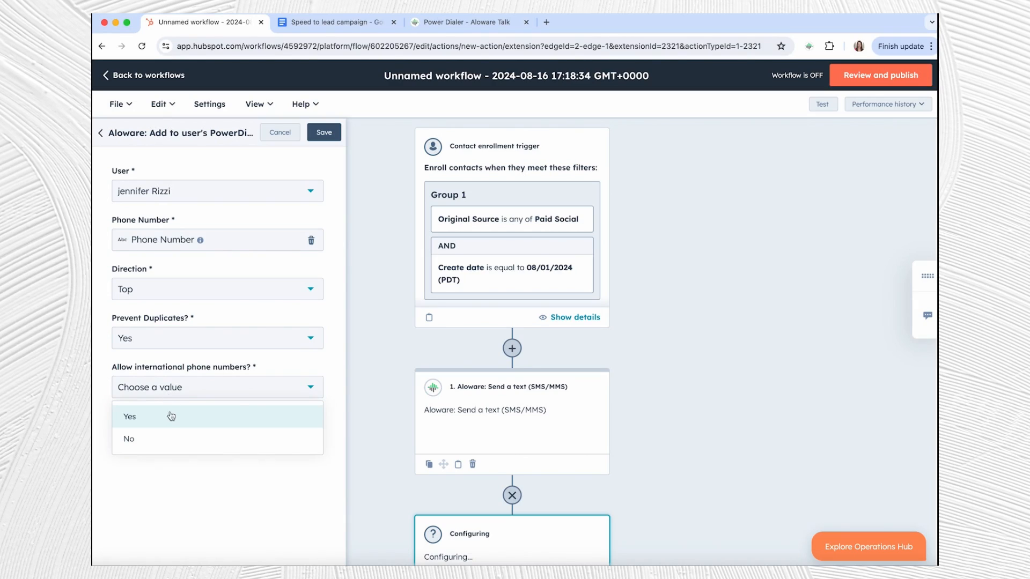
left_click(163, 439)
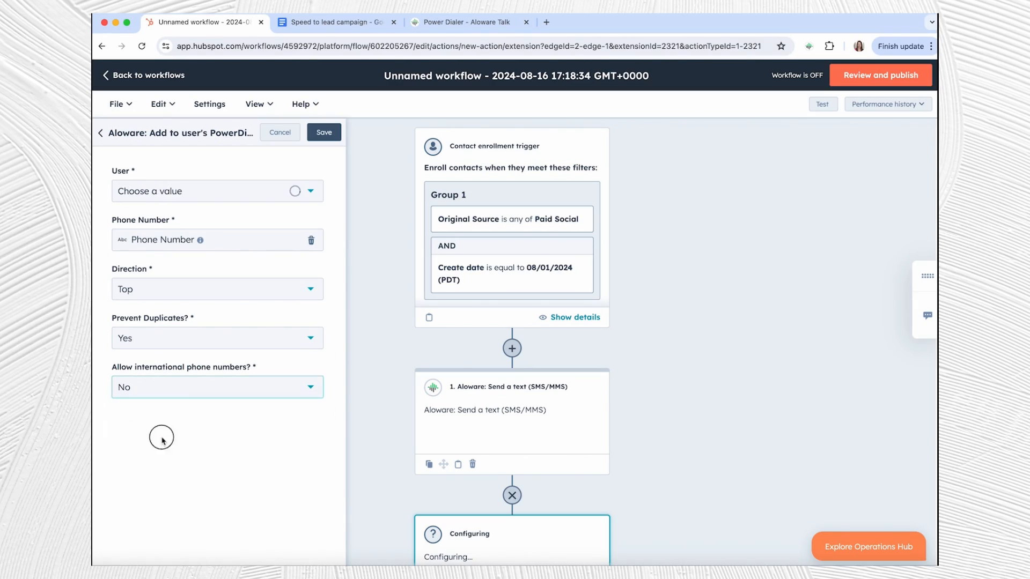
left_click(327, 133)
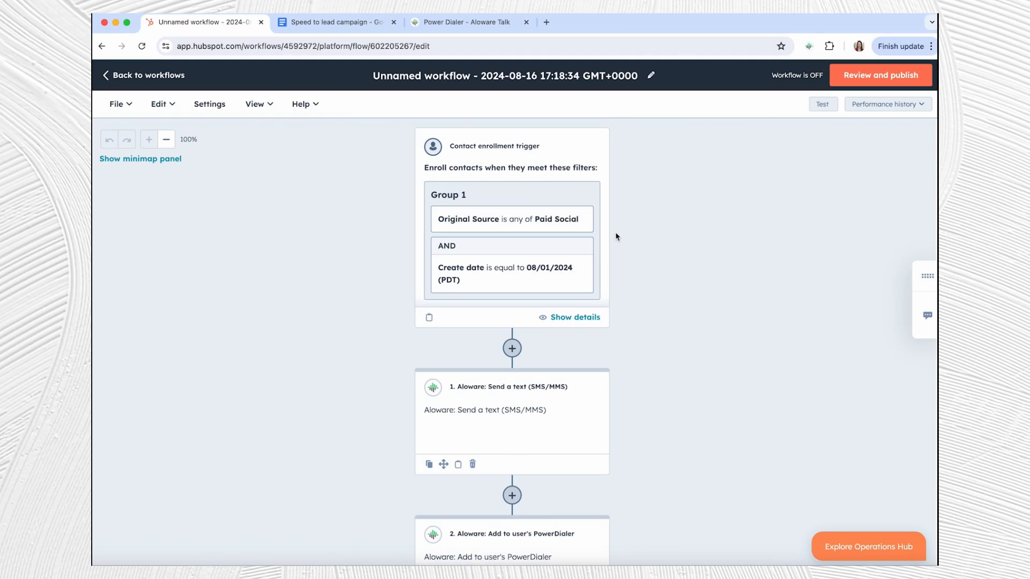
Look over the workflow's two actions, check My Queue in the Aloware Talk Power Dialer, and return to the HubSpot workflow
scroll(618, 238, "down", 2)
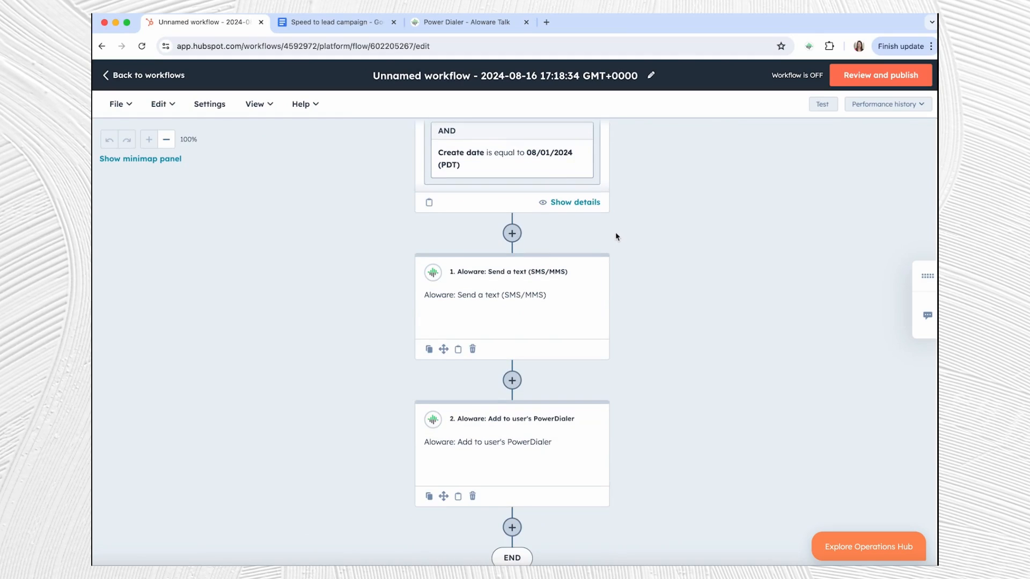
left_click(481, 25)
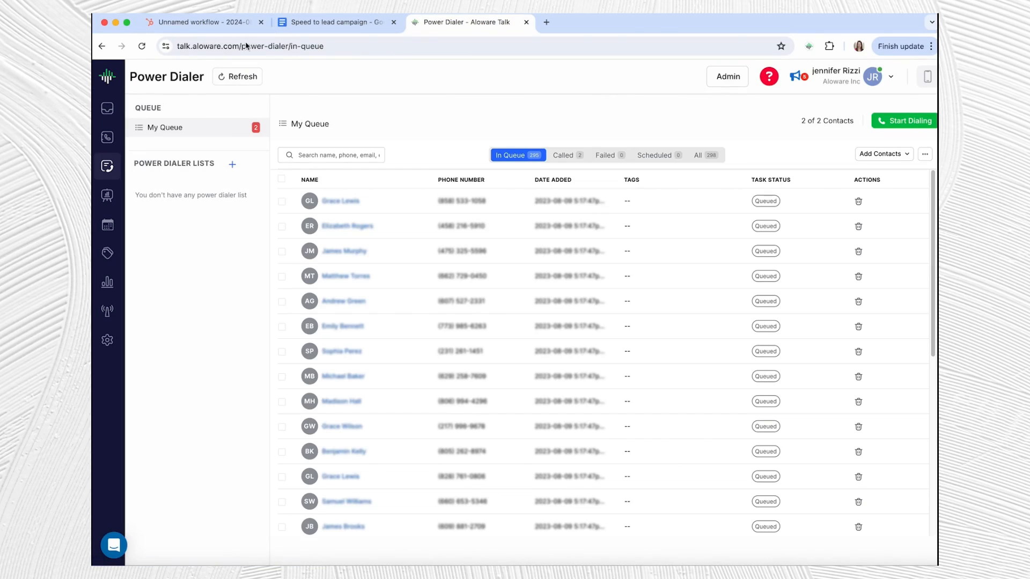
left_click(228, 23)
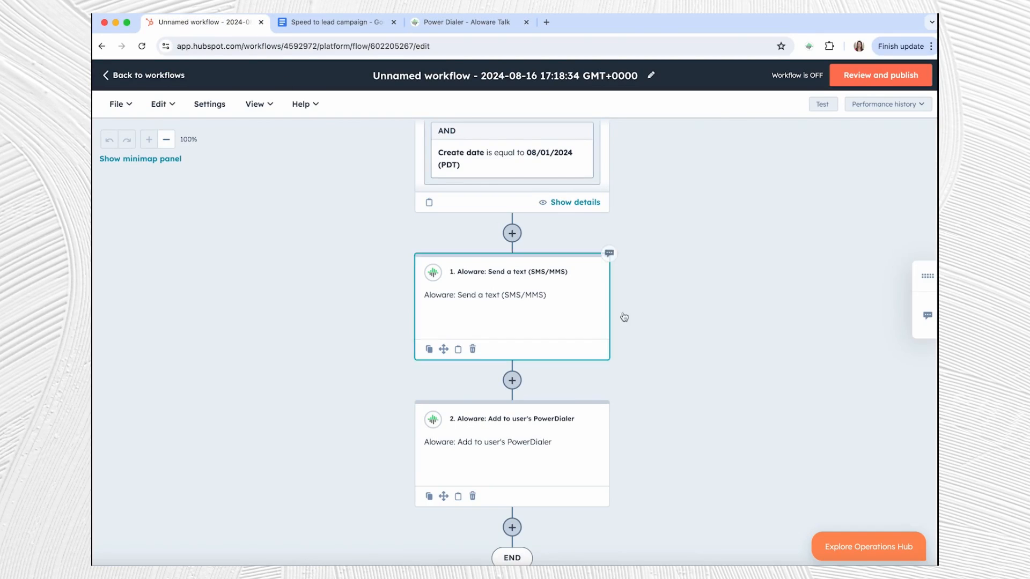
Start the workflow's publishing review and choose to enroll existing contacts who meet the criteria immediately when it is turned on
left_click(863, 82)
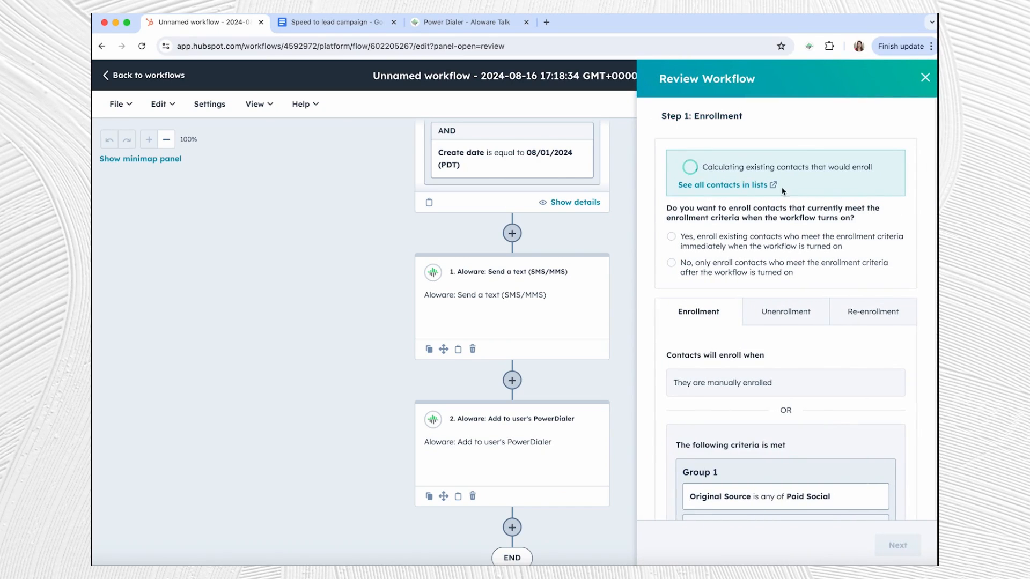
scroll(772, 177, "down", 3)
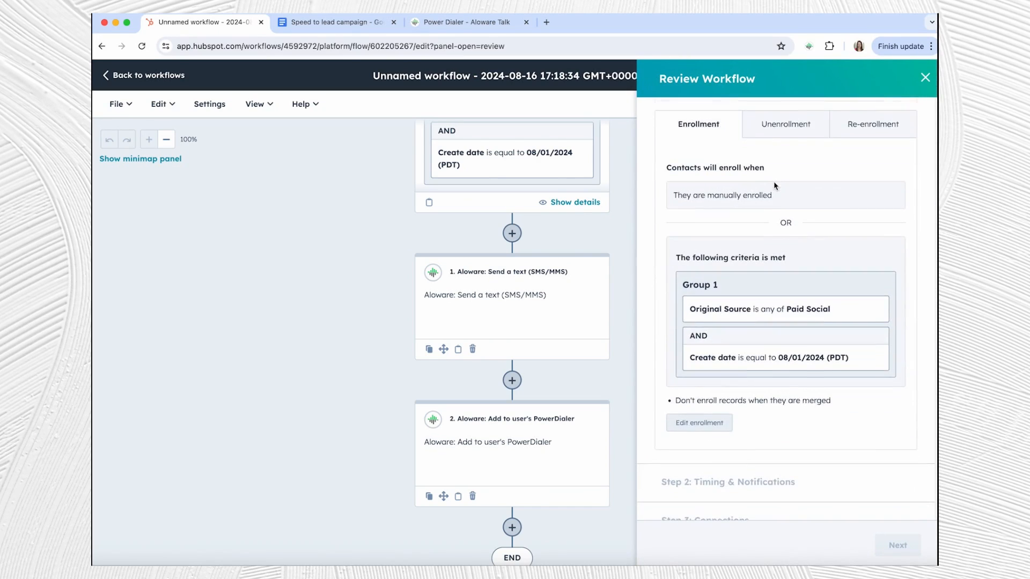
scroll(775, 186, "down", 3)
scroll(775, 187, "up", 5)
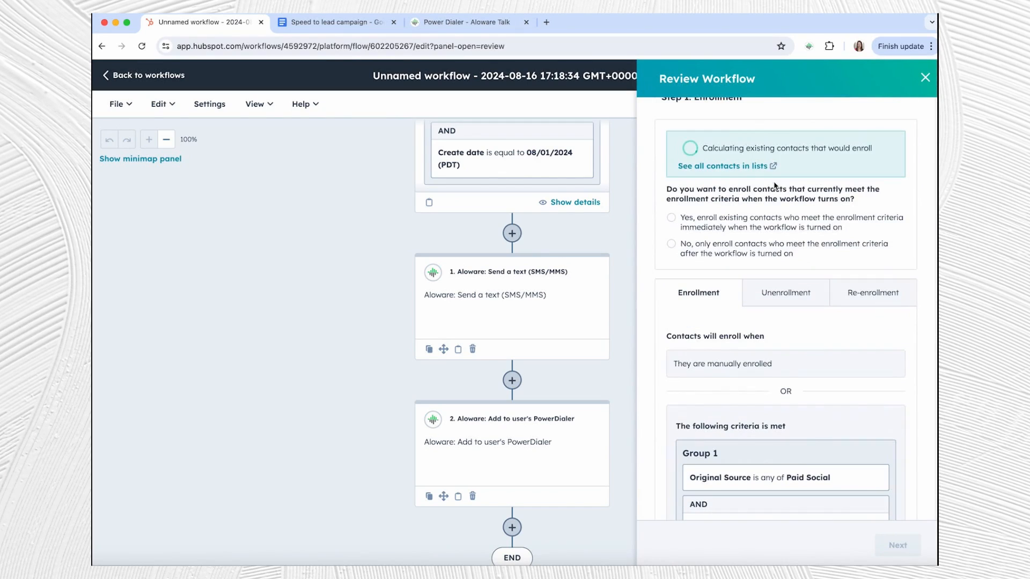
left_click(678, 223)
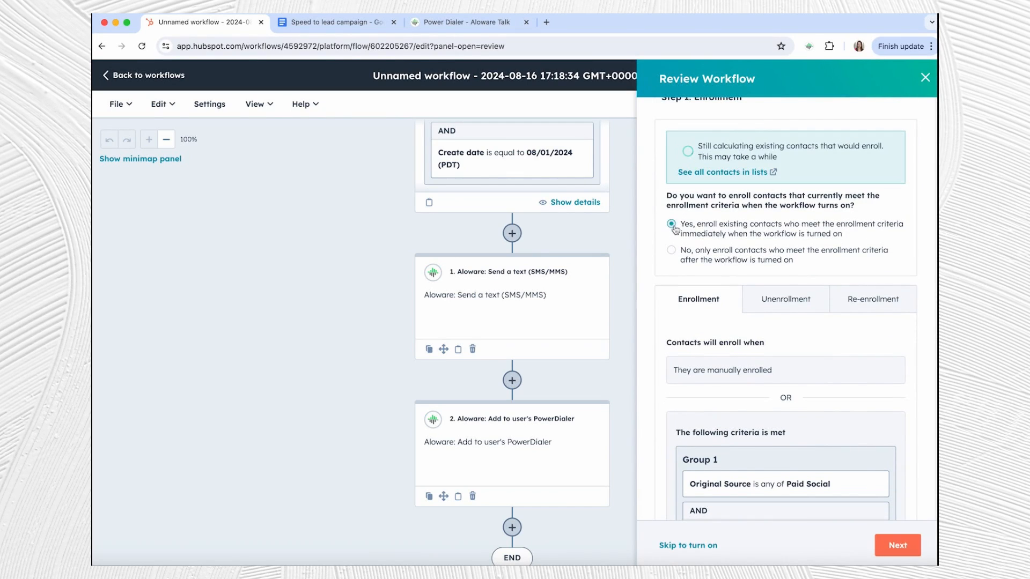
scroll(749, 234, "down", 1)
scroll(793, 283, "down", 5)
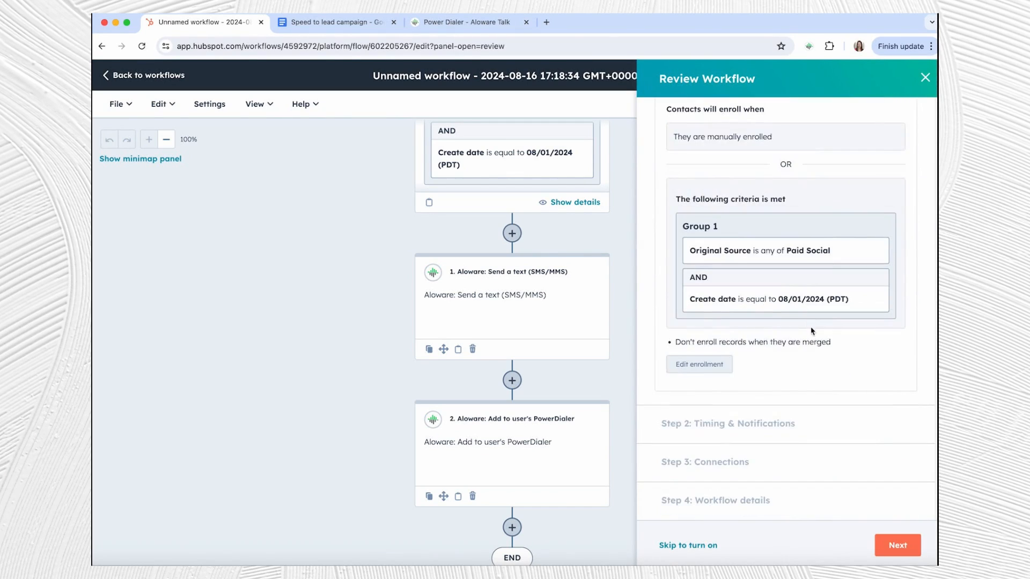
Advance through the remaining review stages, keeping the timing, notification and connection settings, and turn on the workflow
left_click(909, 548)
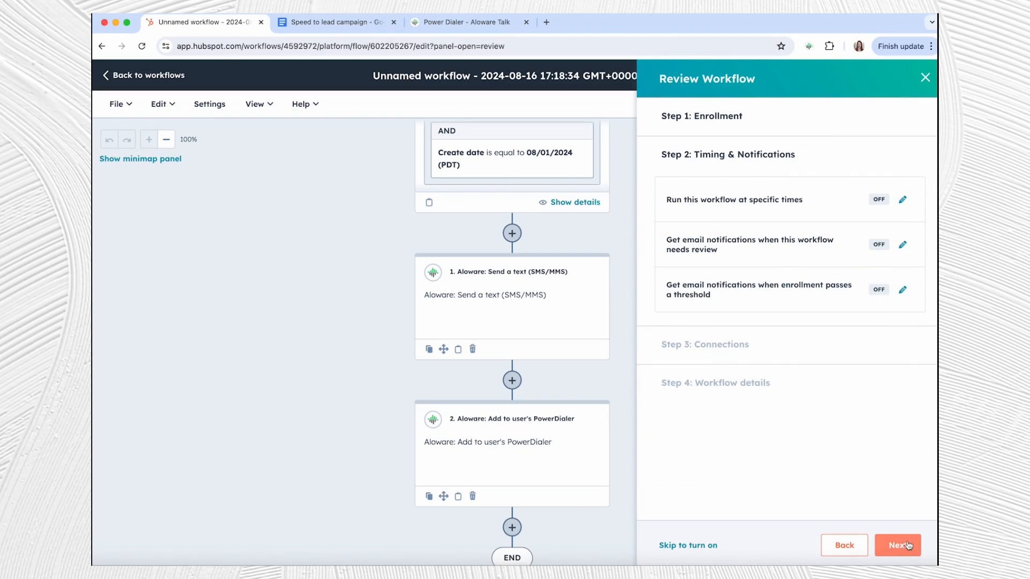
left_click(905, 548)
left_click(906, 548)
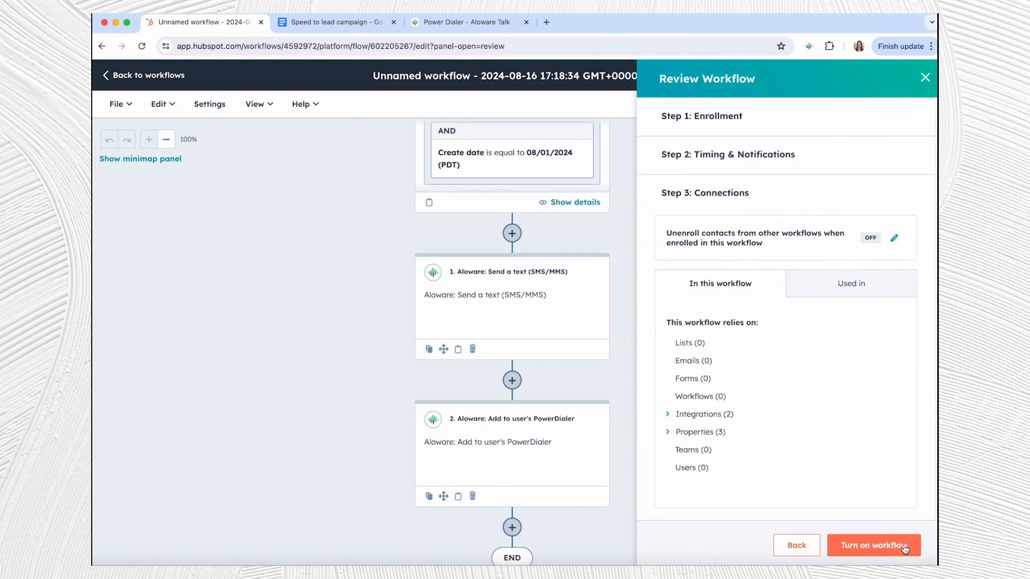
left_click(888, 545)
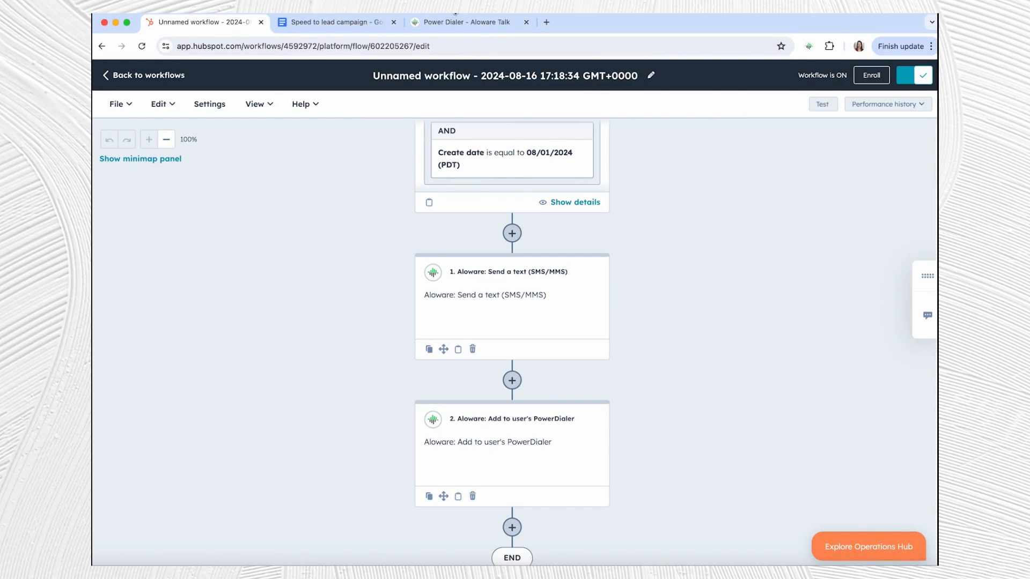
Switch to Aloware Talk and view the Power Dialer's My Queue list
left_click(459, 21)
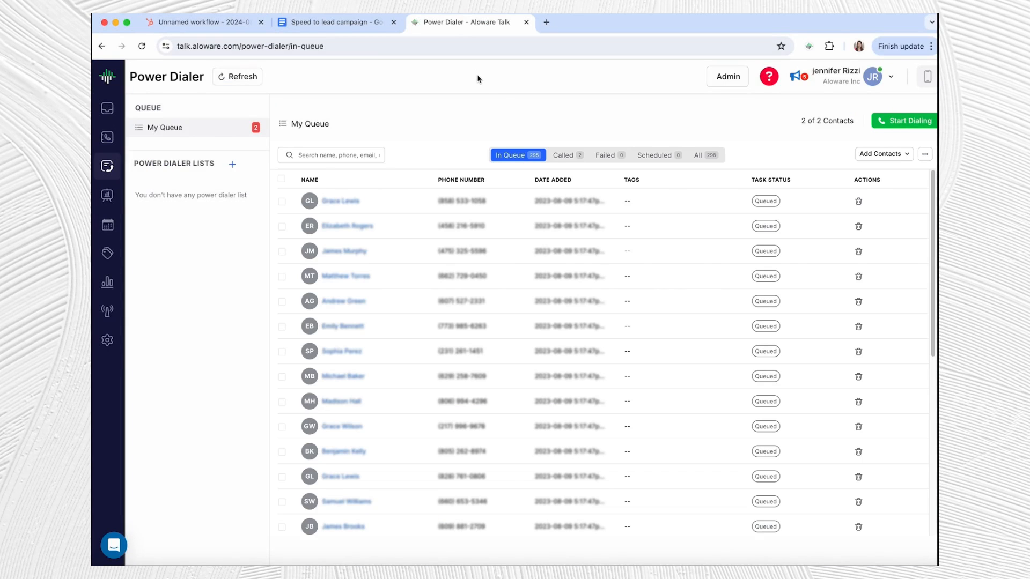